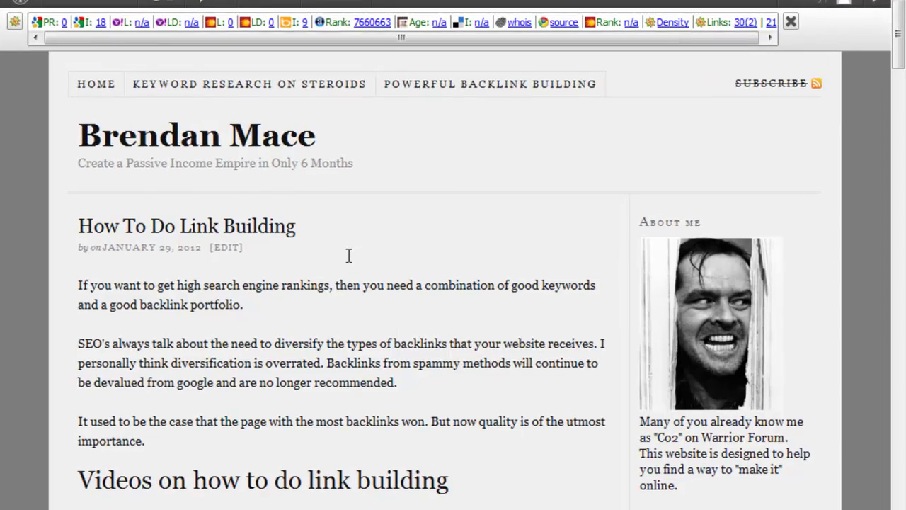
Launch Utility Poster from the tray and page forward twice through the link building blog results.
{"action": "scroll", "coordinate": [375, 245], "scroll_direction": "down", "scroll_amount": 3}
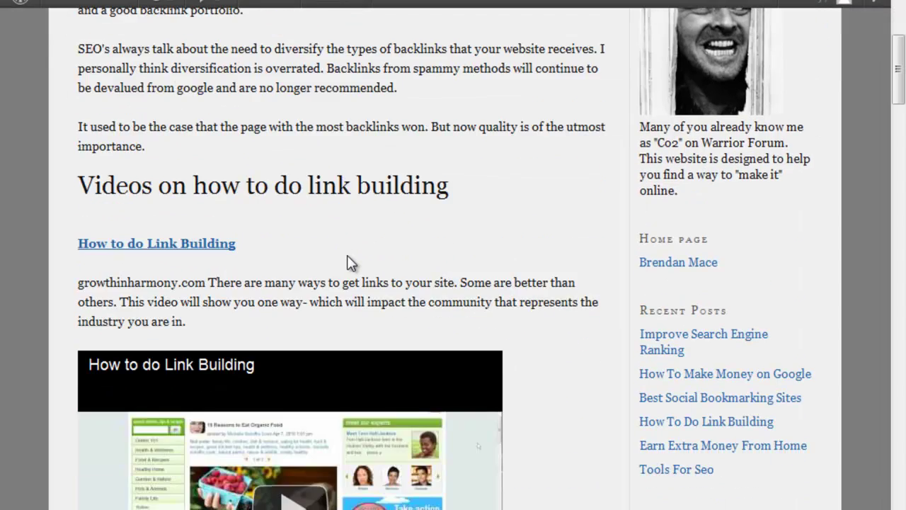
{"action": "scroll", "coordinate": [352, 262], "scroll_direction": "up", "scroll_amount": 5}
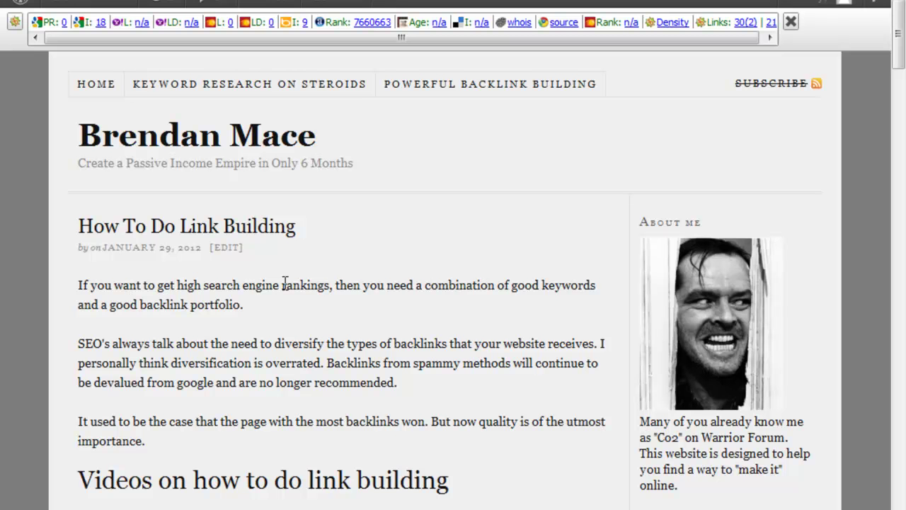
{"action": "scroll", "coordinate": [296, 269], "scroll_direction": "down", "scroll_amount": 3}
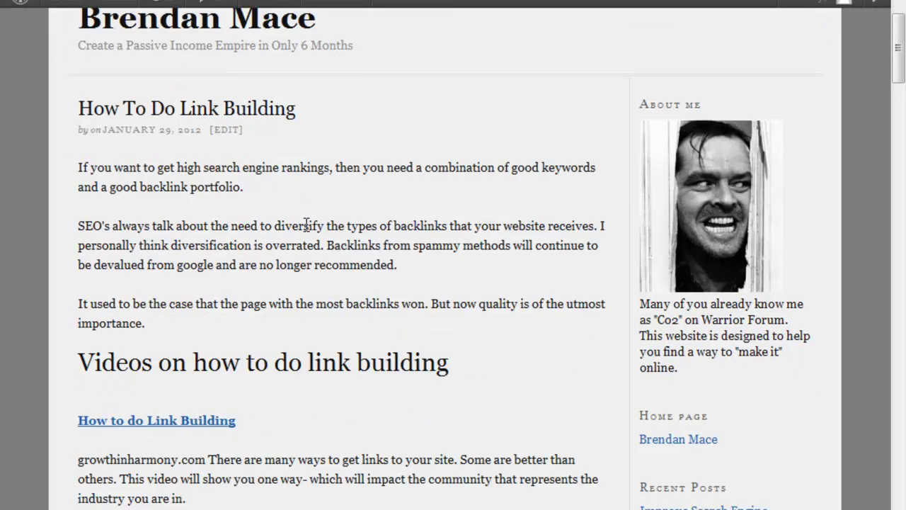
{"action": "scroll", "coordinate": [461, 231], "scroll_direction": "up", "scroll_amount": 3}
{"action": "scroll", "coordinate": [324, 319], "scroll_direction": "down", "scroll_amount": 1}
{"action": "scroll", "coordinate": [295, 253], "scroll_direction": "up", "scroll_amount": 1}
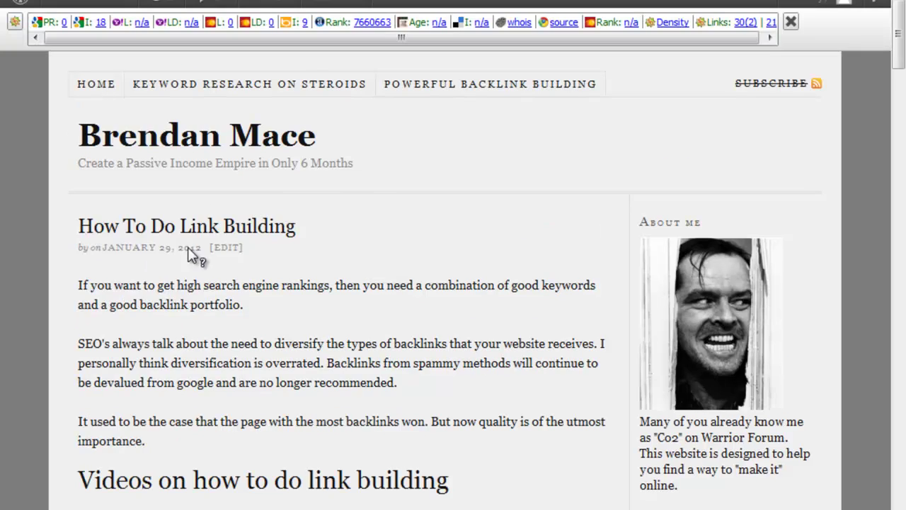
{"action": "scroll", "coordinate": [285, 235], "scroll_direction": "down", "scroll_amount": 10}
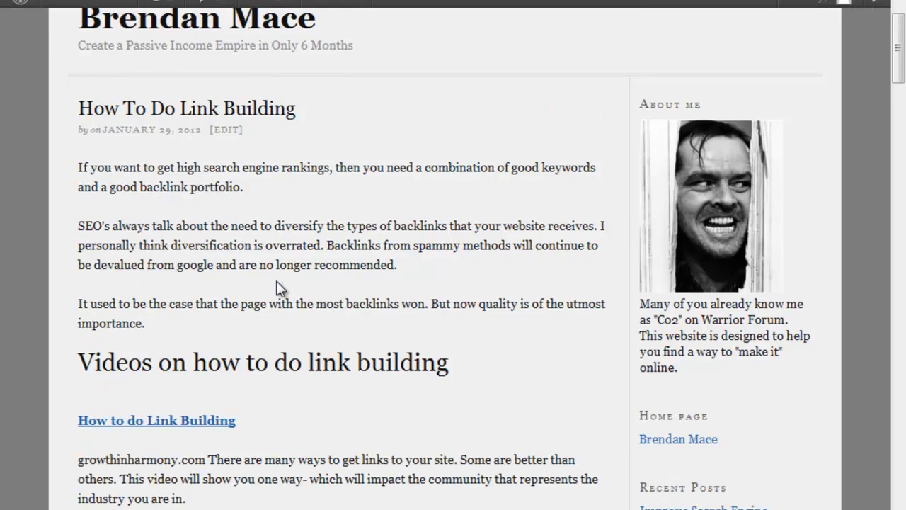
{"action": "scroll", "coordinate": [293, 274], "scroll_direction": "down", "scroll_amount": 1}
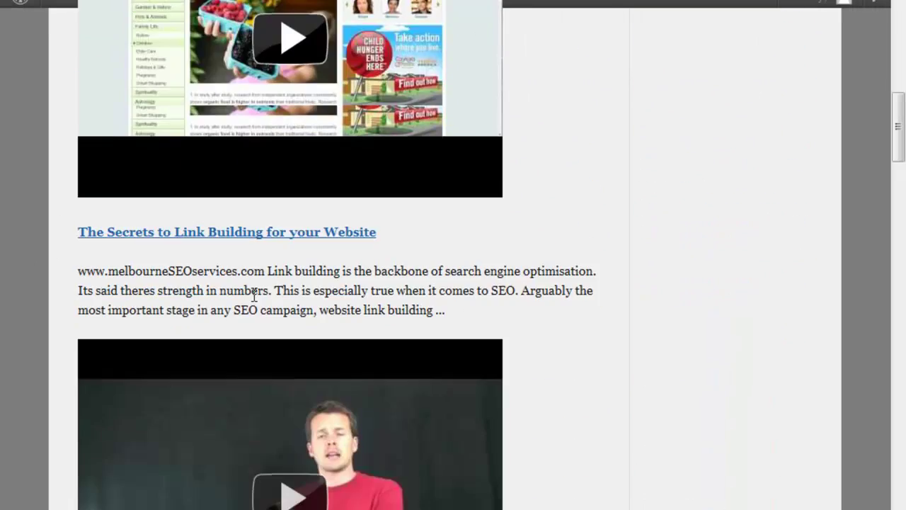
{"action": "scroll", "coordinate": [252, 293], "scroll_direction": "up", "scroll_amount": 2}
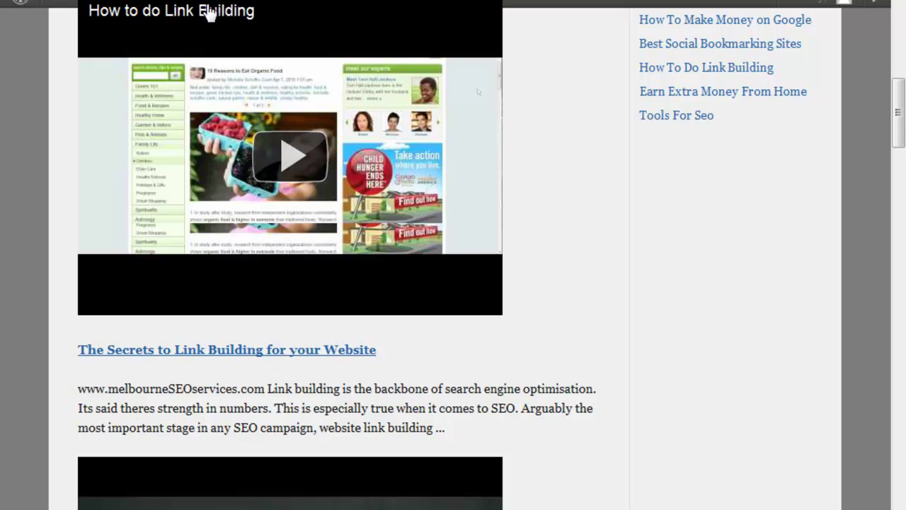
{"action": "scroll", "coordinate": [219, 251], "scroll_direction": "up", "scroll_amount": 9}
{"action": "scroll", "coordinate": [307, 196], "scroll_direction": "down", "scroll_amount": 6}
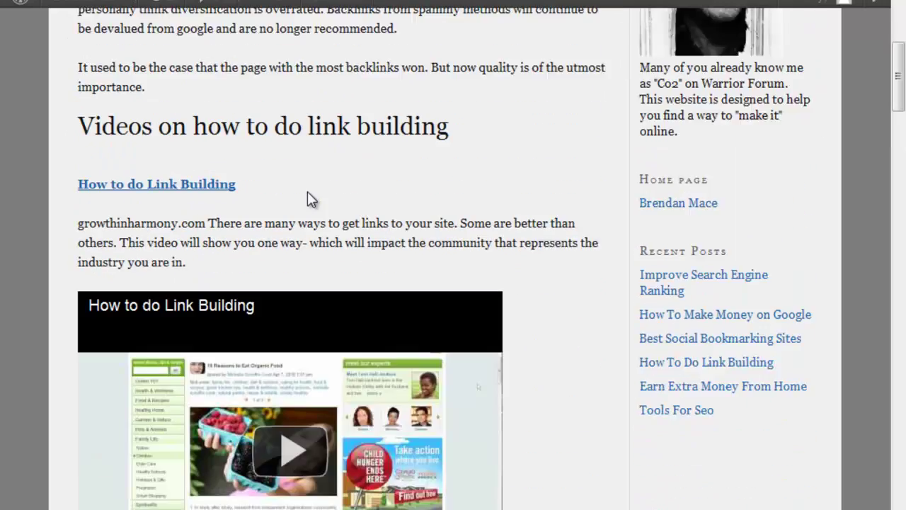
{"action": "scroll", "coordinate": [244, 187], "scroll_direction": "up", "scroll_amount": 6}
{"action": "scroll", "coordinate": [240, 208], "scroll_direction": "down", "scroll_amount": 16}
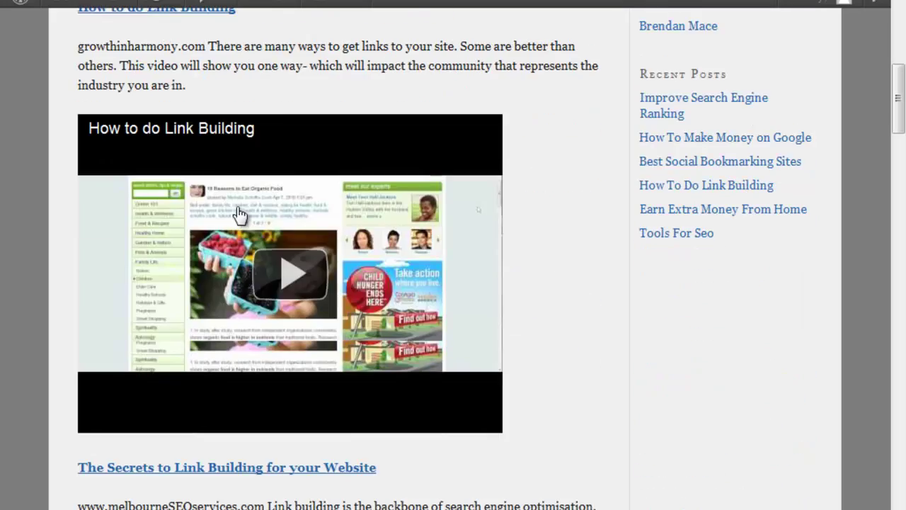
{"action": "scroll", "coordinate": [239, 215], "scroll_direction": "down", "scroll_amount": 15}
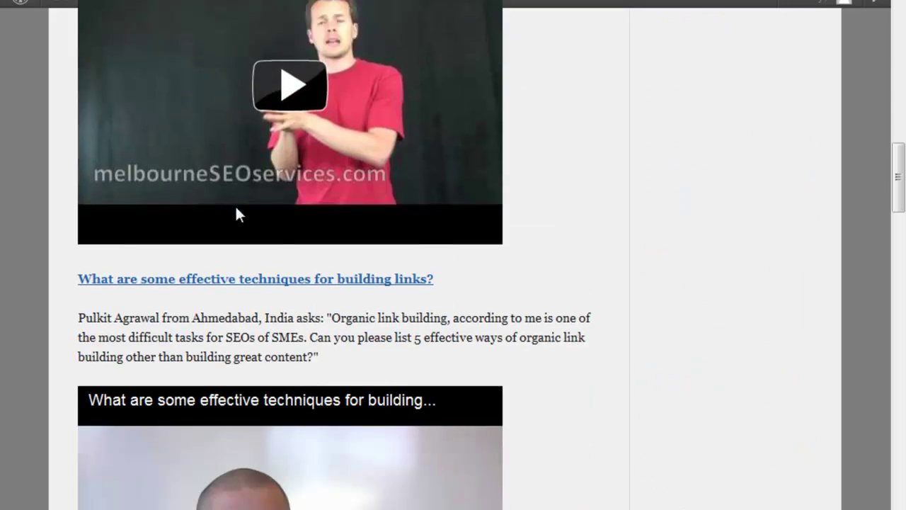
{"action": "scroll", "coordinate": [282, 215], "scroll_direction": "up", "scroll_amount": 20}
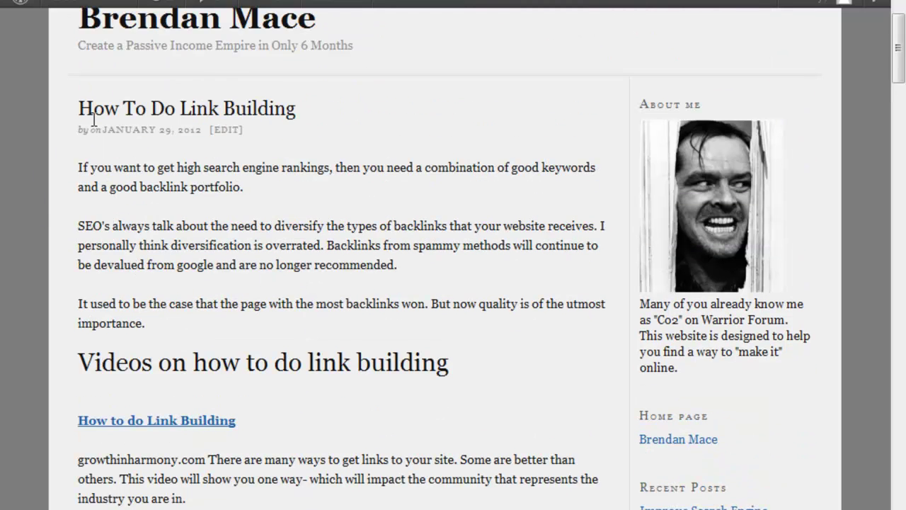
{"action": "scroll", "coordinate": [192, 215], "scroll_direction": "down", "scroll_amount": 2}
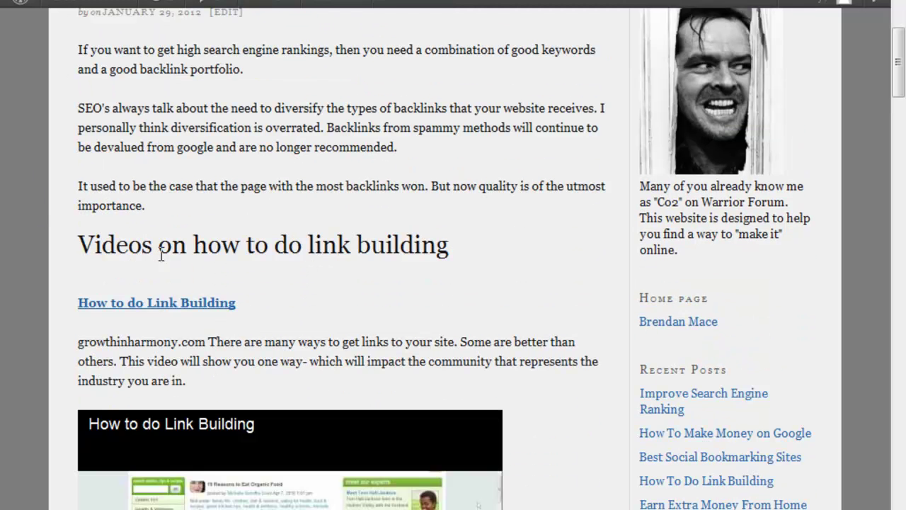
{"action": "scroll", "coordinate": [305, 241], "scroll_direction": "down", "scroll_amount": 7}
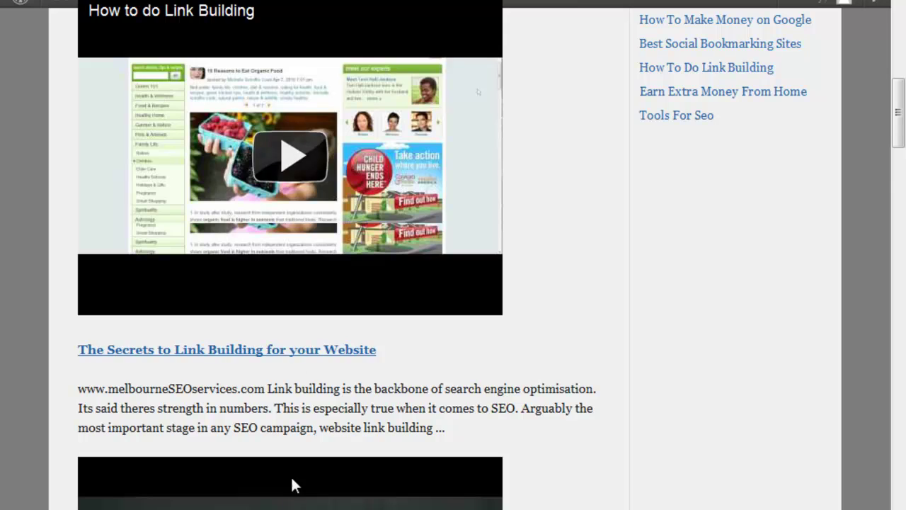
{"action": "scroll", "coordinate": [300, 281], "scroll_direction": "down", "scroll_amount": 12}
{"action": "scroll", "coordinate": [289, 330], "scroll_direction": "up", "scroll_amount": 4}
{"action": "scroll", "coordinate": [292, 368], "scroll_direction": "up", "scroll_amount": 9}
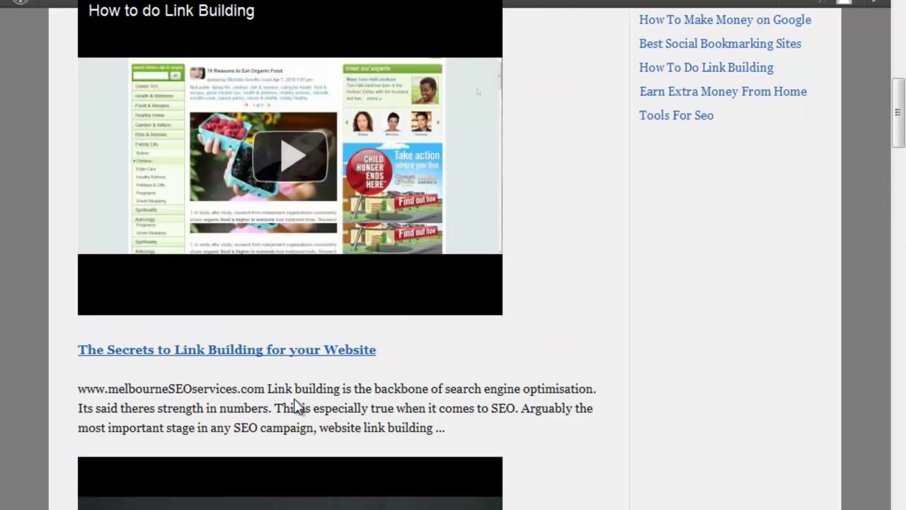
{"action": "scroll", "coordinate": [305, 283], "scroll_direction": "down", "scroll_amount": 14}
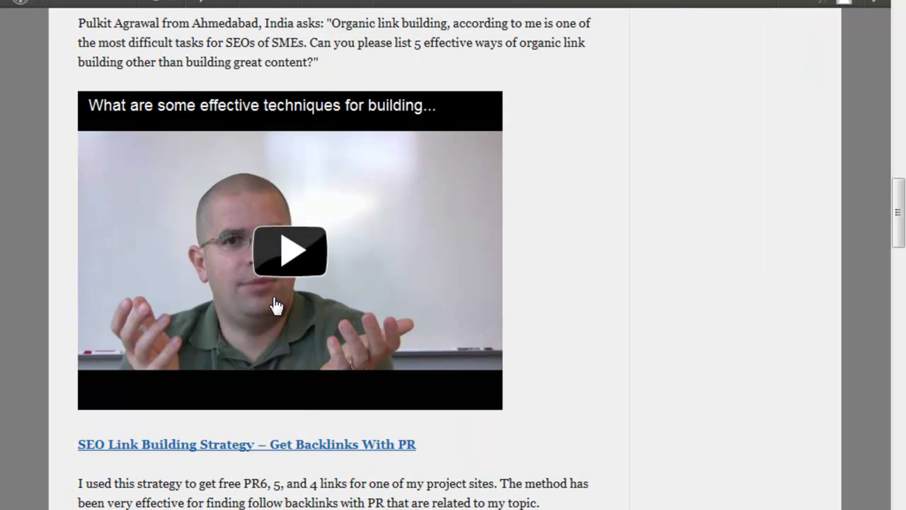
{"action": "scroll", "coordinate": [278, 306], "scroll_direction": "down", "scroll_amount": 2}
{"action": "scroll", "coordinate": [283, 318], "scroll_direction": "up", "scroll_amount": 2}
{"action": "scroll", "coordinate": [287, 340], "scroll_direction": "down", "scroll_amount": 6}
{"action": "scroll", "coordinate": [280, 364], "scroll_direction": "down", "scroll_amount": 4}
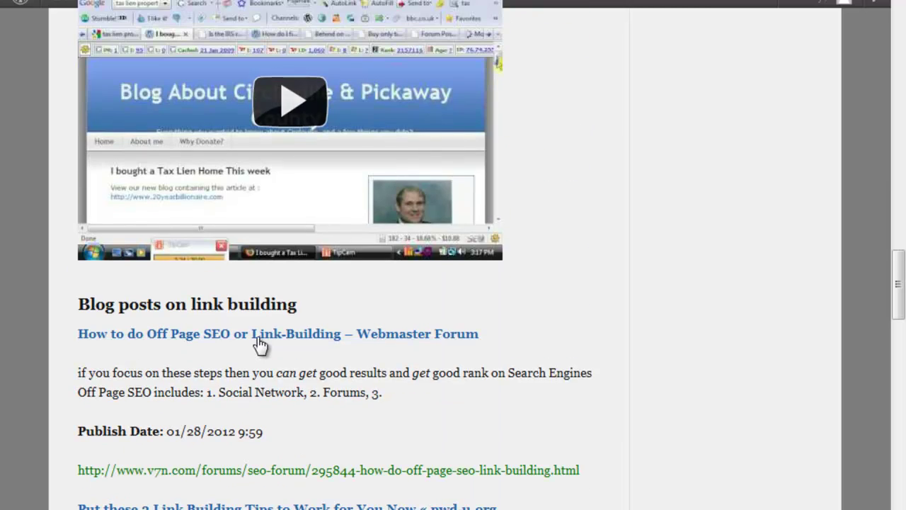
{"action": "scroll", "coordinate": [213, 294], "scroll_direction": "down", "scroll_amount": 2}
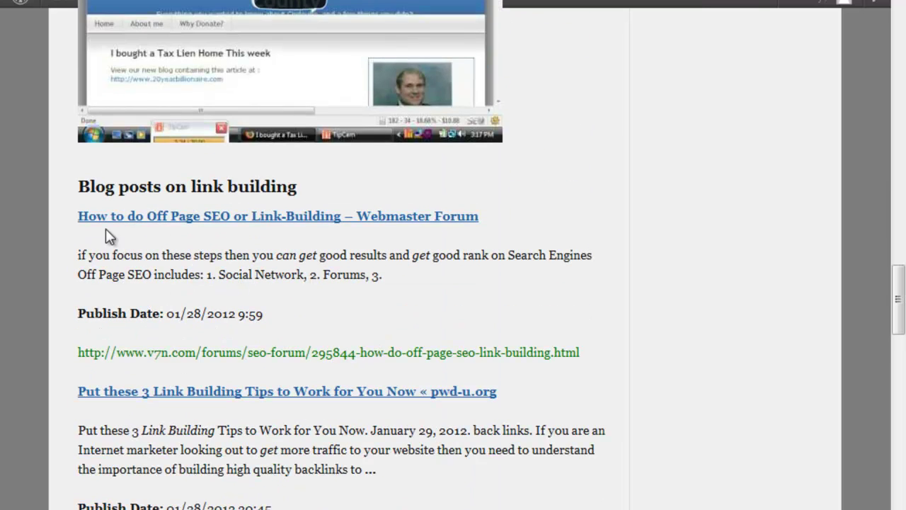
{"action": "scroll", "coordinate": [236, 204], "scroll_direction": "down", "scroll_amount": 3}
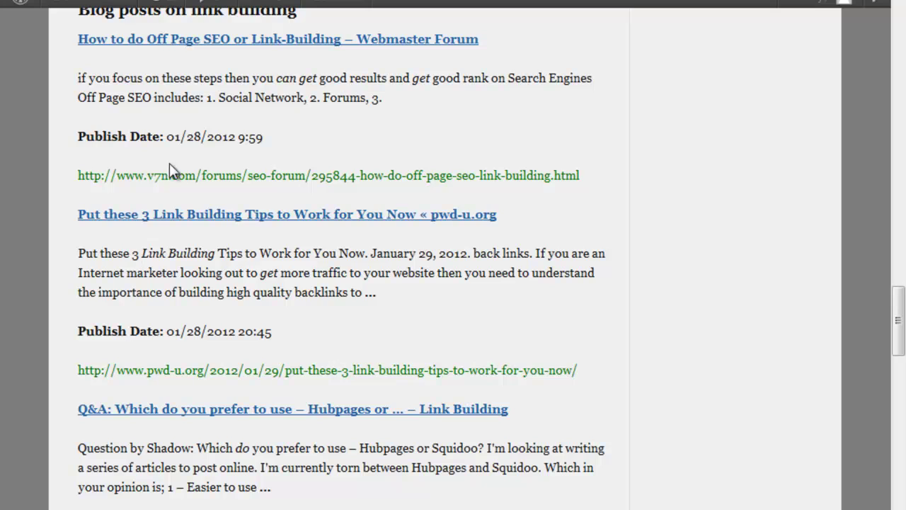
{"action": "scroll", "coordinate": [220, 322], "scroll_direction": "down", "scroll_amount": 2}
{"action": "scroll", "coordinate": [177, 250], "scroll_direction": "down", "scroll_amount": 8}
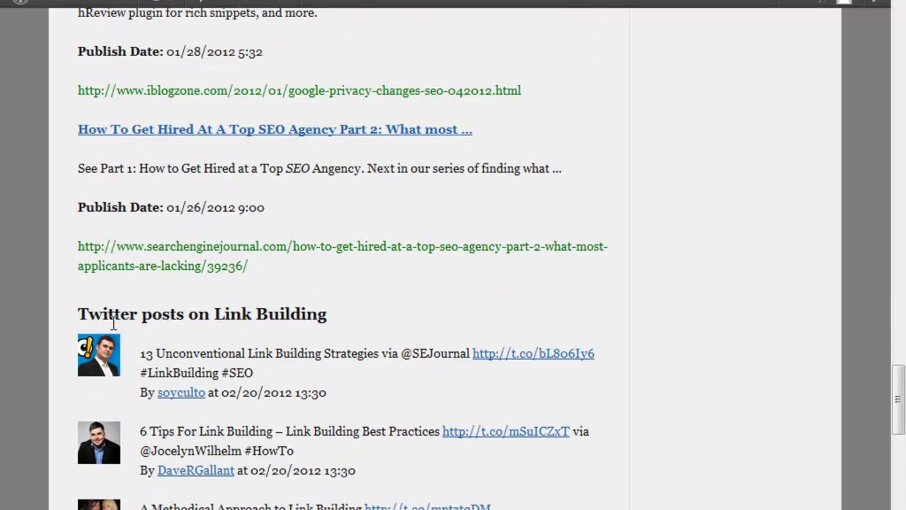
{"action": "scroll", "coordinate": [202, 467], "scroll_direction": "down", "scroll_amount": 3}
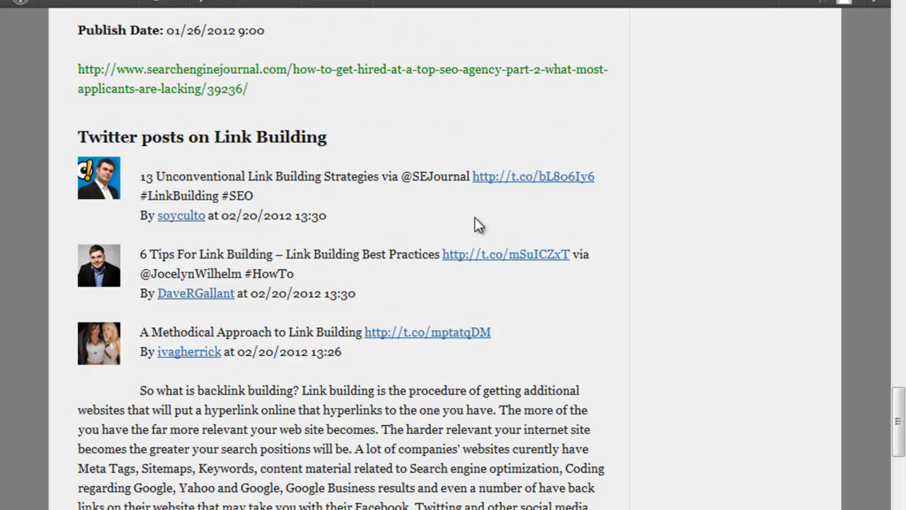
{"action": "scroll", "coordinate": [391, 290], "scroll_direction": "up", "scroll_amount": 10}
{"action": "scroll", "coordinate": [386, 283], "scroll_direction": "up", "scroll_amount": 15}
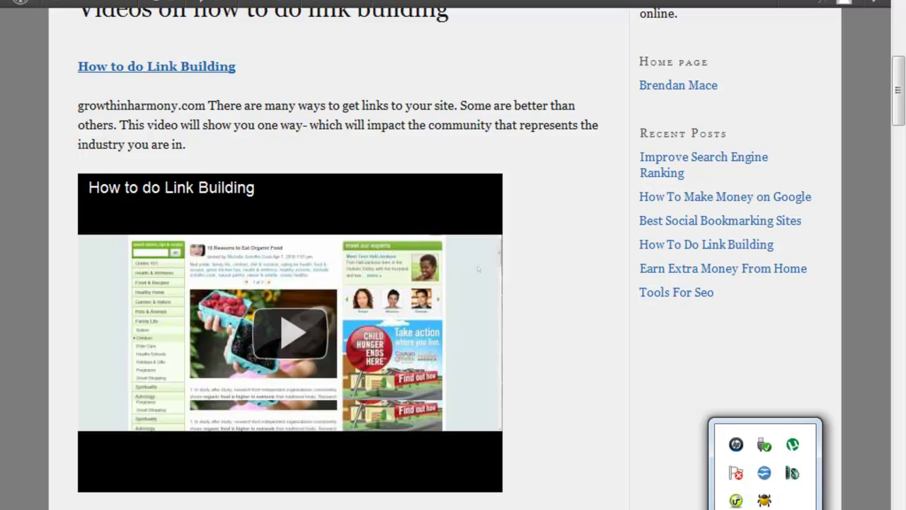
{"action": "left_click", "coordinate": [737, 500]}
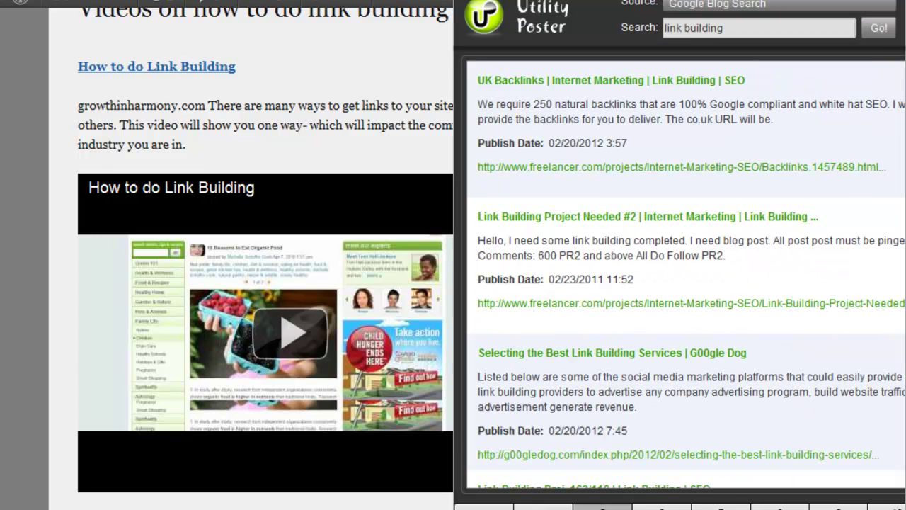
{"action": "left_click", "coordinate": [498, 507]}
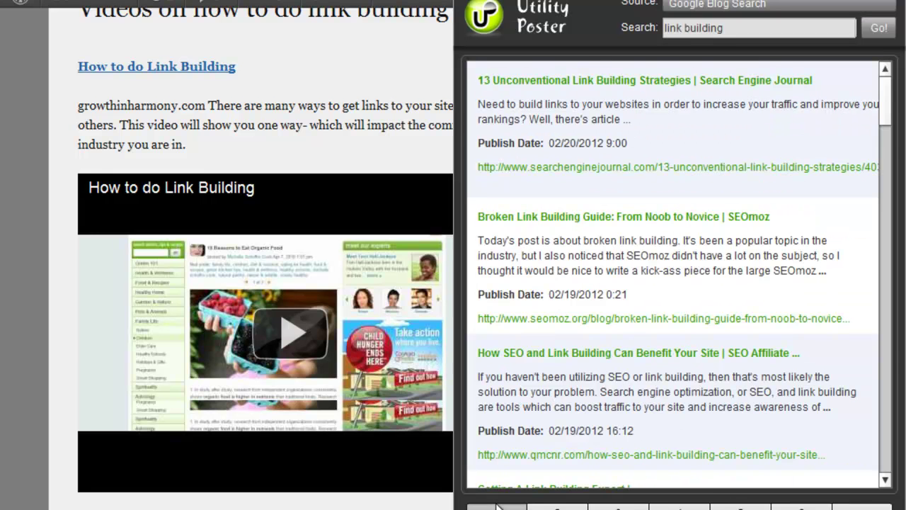
{"action": "left_click", "coordinate": [498, 507]}
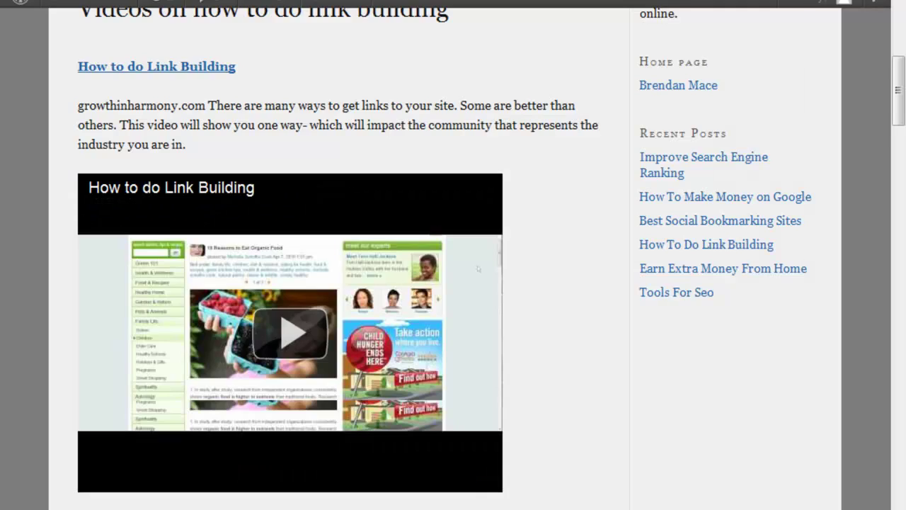
Close the CurationSoft Demo Video and go back to the brendanmace.com How To Do Link Building post.
{"action": "scroll", "coordinate": [312, 297], "scroll_direction": "up", "scroll_amount": 7}
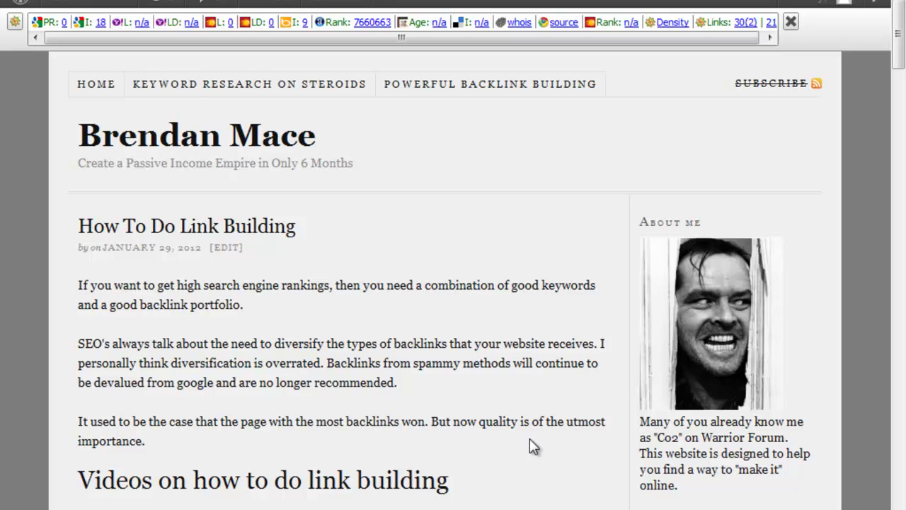
{"action": "scroll", "coordinate": [517, 391], "scroll_direction": "down", "scroll_amount": 3}
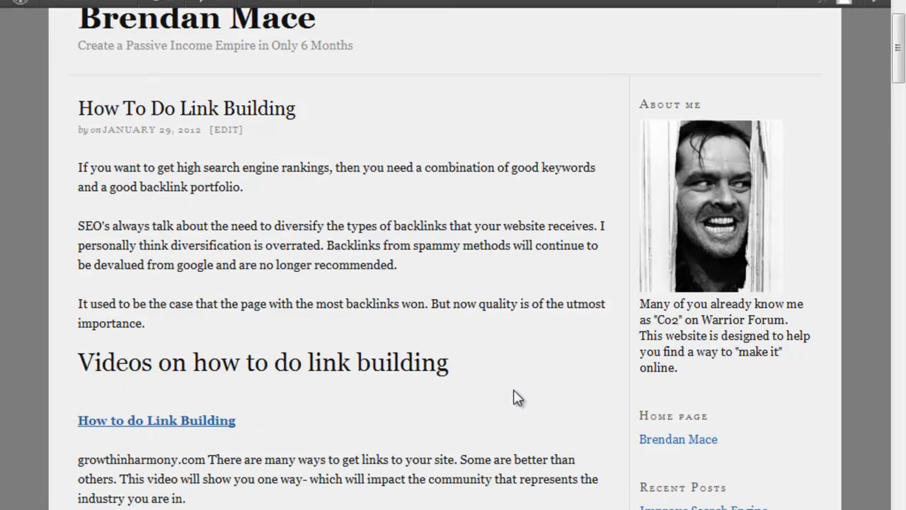
{"action": "scroll", "coordinate": [513, 391], "scroll_direction": "down", "scroll_amount": 12}
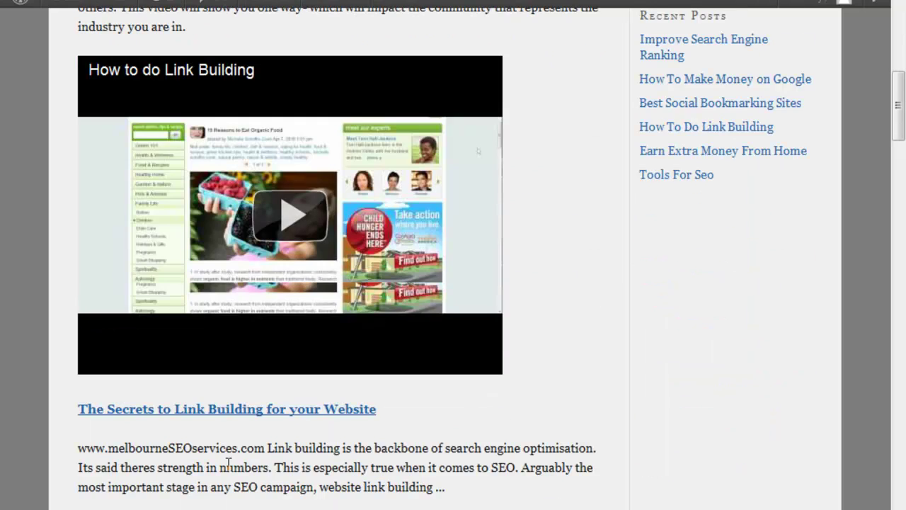
{"action": "scroll", "coordinate": [228, 463], "scroll_direction": "down", "scroll_amount": 20}
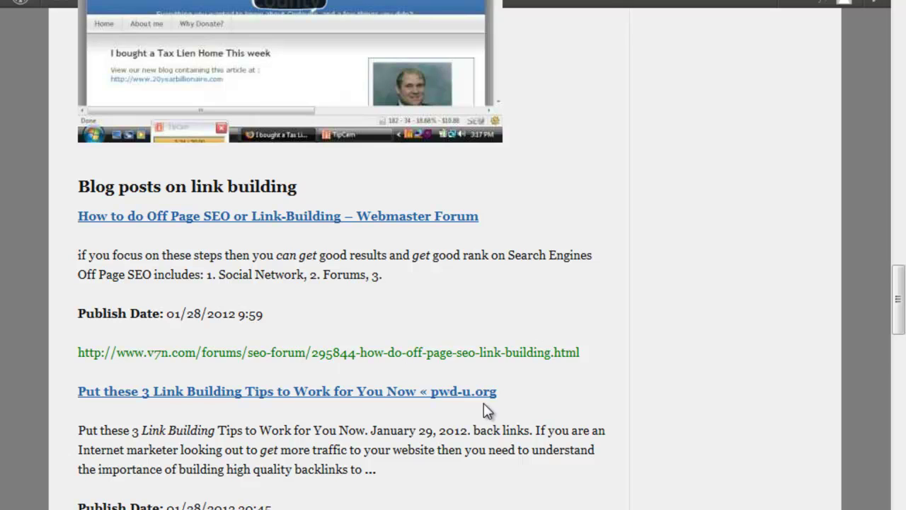
{"action": "scroll", "coordinate": [486, 411], "scroll_direction": "down", "scroll_amount": 6}
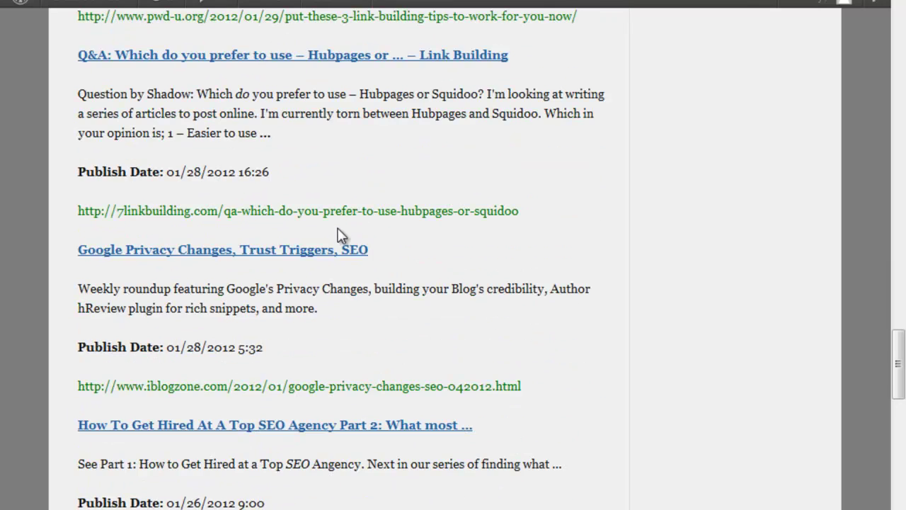
{"action": "scroll", "coordinate": [344, 237], "scroll_direction": "down", "scroll_amount": 3}
{"action": "scroll", "coordinate": [269, 312], "scroll_direction": "down", "scroll_amount": 4}
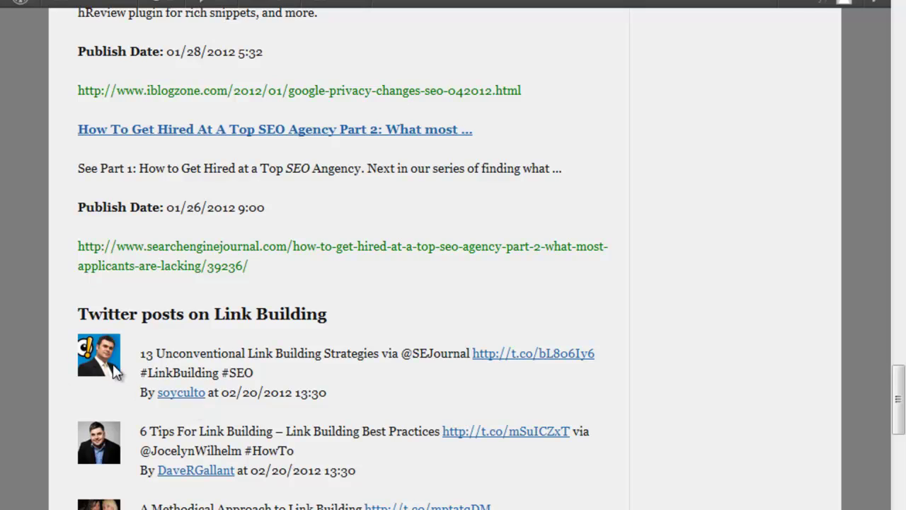
{"action": "scroll", "coordinate": [187, 397], "scroll_direction": "up", "scroll_amount": 3}
{"action": "scroll", "coordinate": [188, 401], "scroll_direction": "up", "scroll_amount": 6}
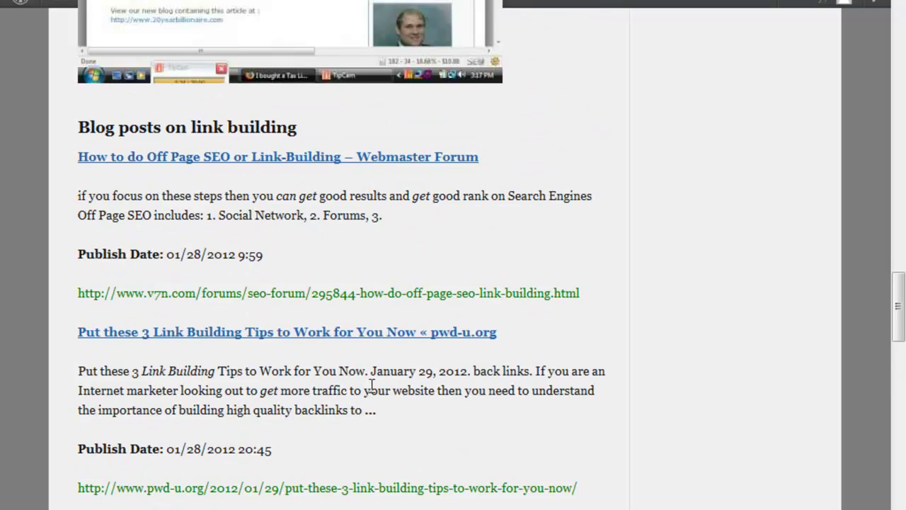
{"action": "scroll", "coordinate": [379, 395], "scroll_direction": "down", "scroll_amount": 1}
{"action": "scroll", "coordinate": [379, 395], "scroll_direction": "down", "scroll_amount": 9}
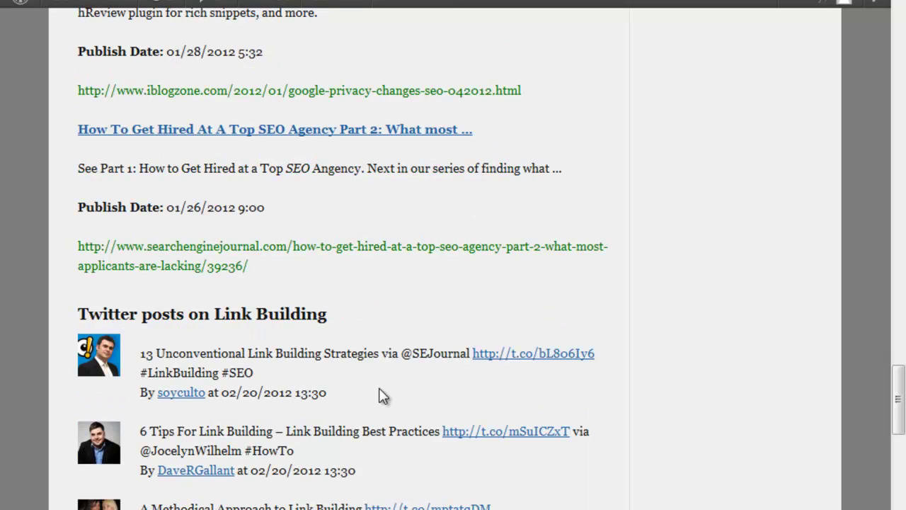
{"action": "scroll", "coordinate": [378, 395], "scroll_direction": "up", "scroll_amount": 13}
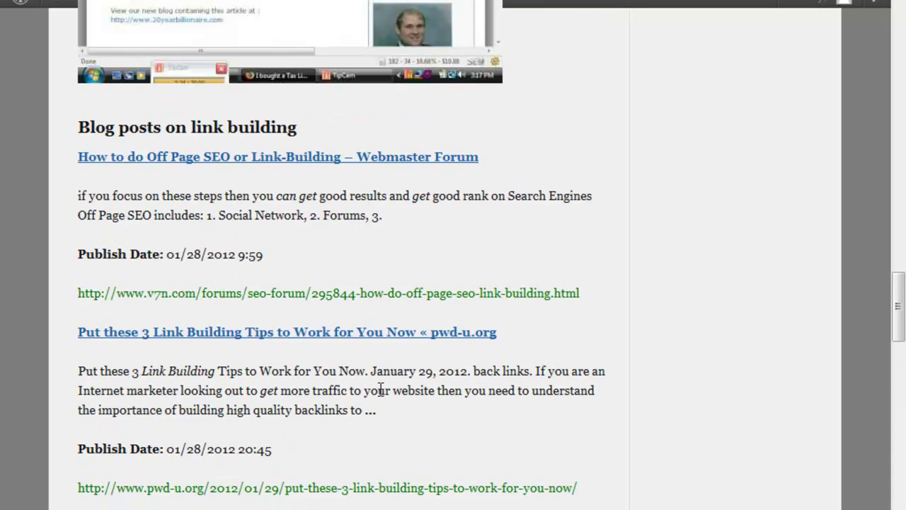
{"action": "scroll", "coordinate": [516, 404], "scroll_direction": "up", "scroll_amount": 4}
{"action": "scroll", "coordinate": [495, 410], "scroll_direction": "up", "scroll_amount": 9}
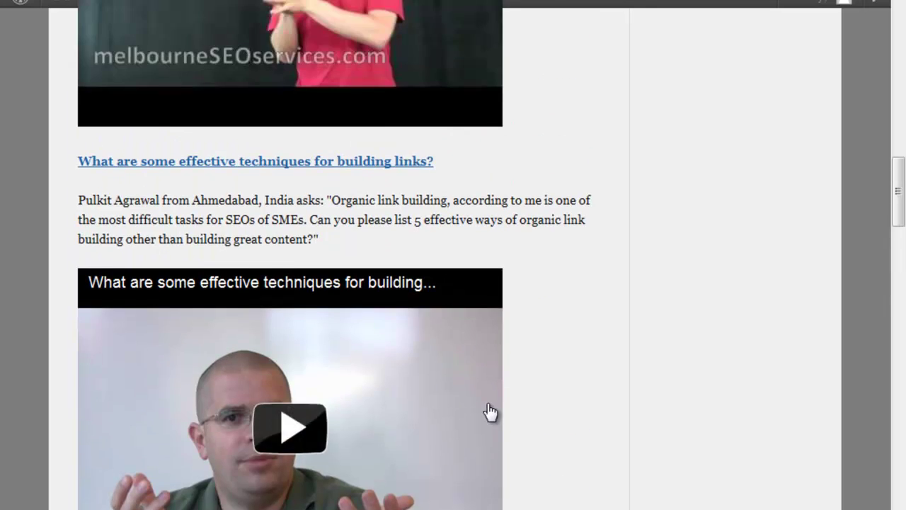
{"action": "scroll", "coordinate": [467, 410], "scroll_direction": "up", "scroll_amount": 3}
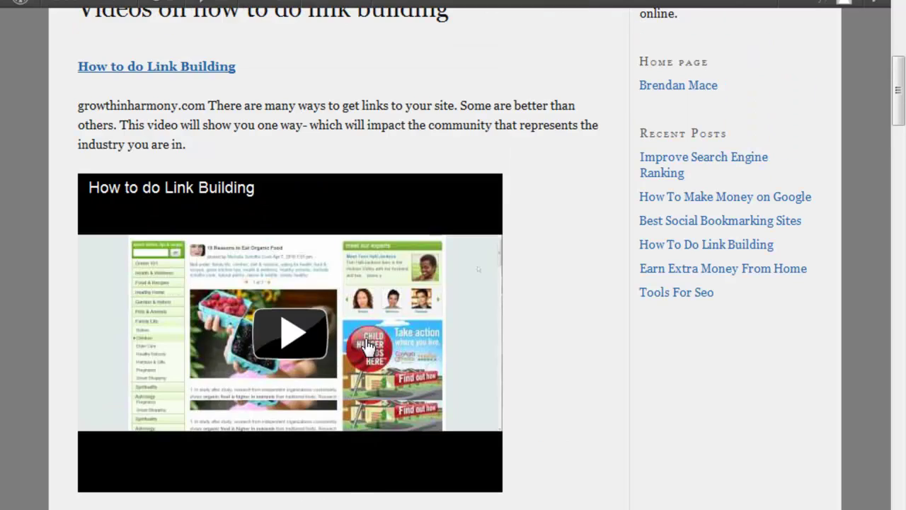
Play the embedded How to do Link Building video briefly, pause it, and return to the post's intro.
{"action": "scroll", "coordinate": [325, 347], "scroll_direction": "up", "scroll_amount": 2}
{"action": "left_click", "coordinate": [325, 347]}
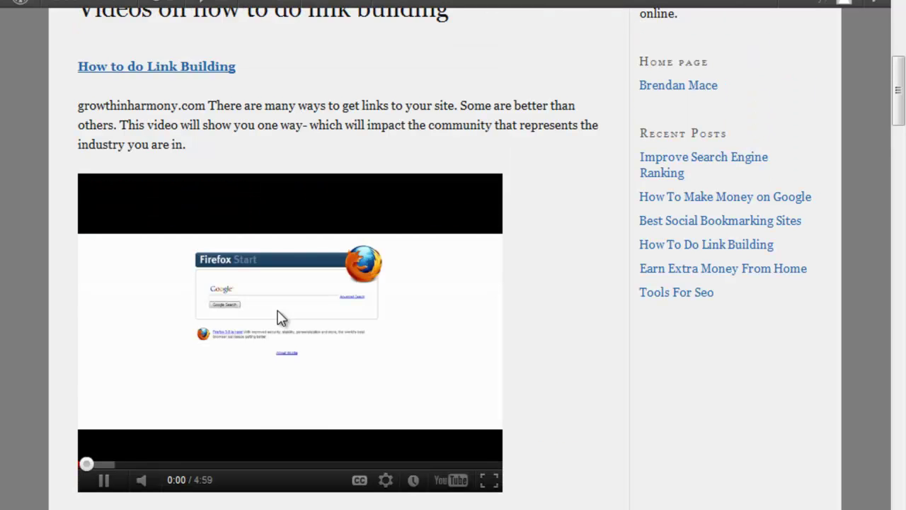
{"action": "left_click", "coordinate": [280, 317]}
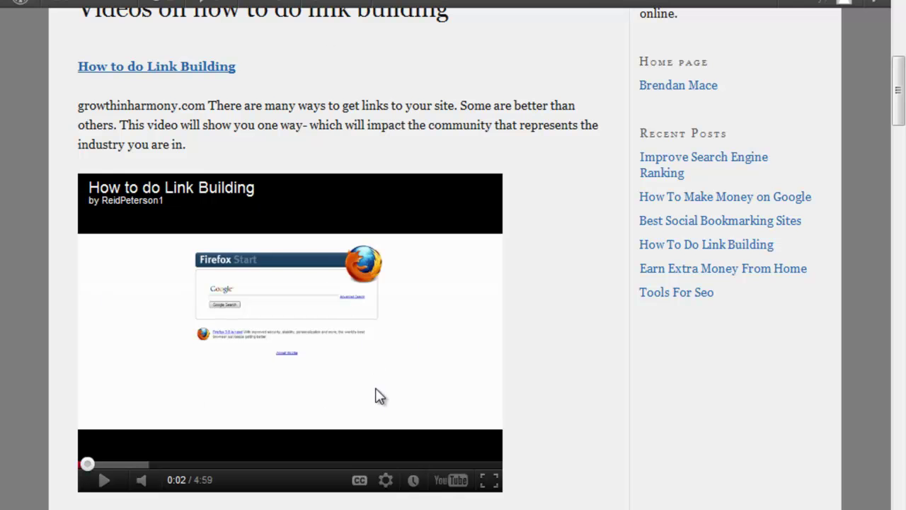
{"action": "scroll", "coordinate": [542, 439], "scroll_direction": "up", "scroll_amount": 6}
{"action": "scroll", "coordinate": [336, 401], "scroll_direction": "down", "scroll_amount": 6}
{"action": "scroll", "coordinate": [554, 301], "scroll_direction": "up", "scroll_amount": 3}
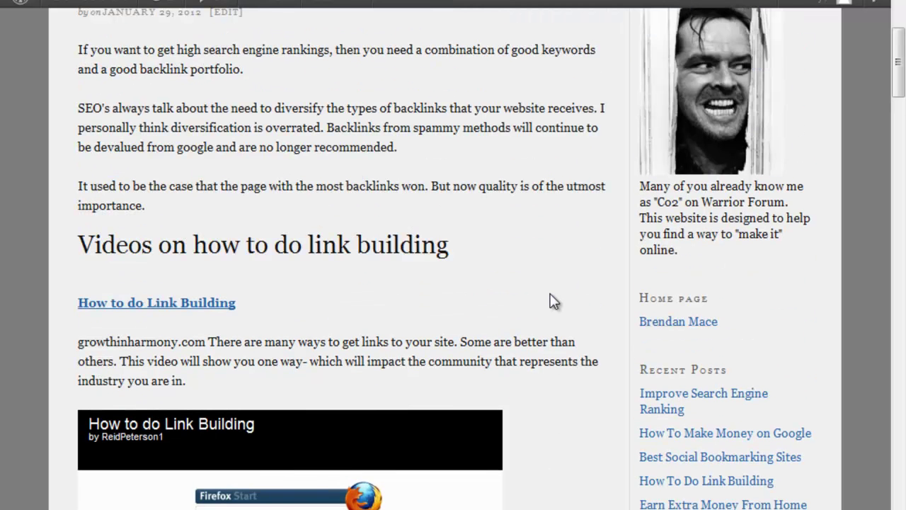
{"action": "scroll", "coordinate": [368, 233], "scroll_direction": "up", "scroll_amount": 3}
{"action": "scroll", "coordinate": [369, 236], "scroll_direction": "down", "scroll_amount": 4}
{"action": "scroll", "coordinate": [371, 239], "scroll_direction": "down", "scroll_amount": 2}
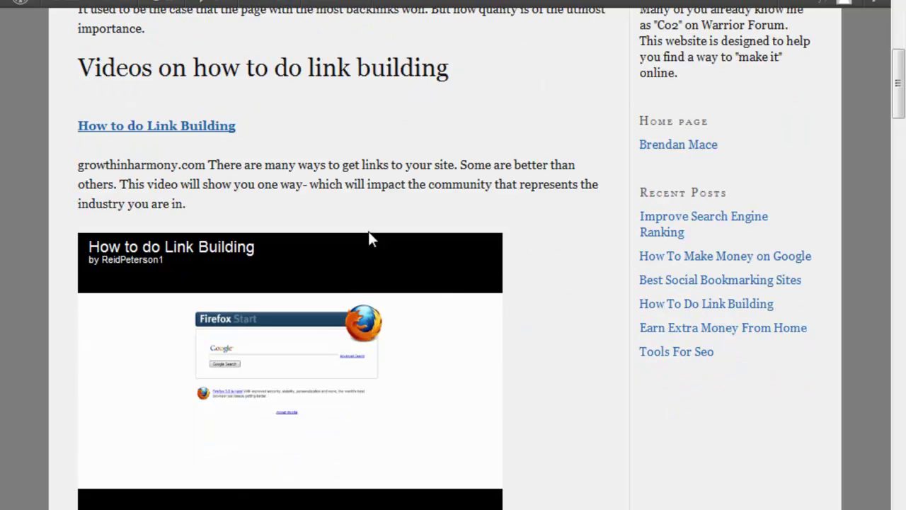
{"action": "scroll", "coordinate": [368, 239], "scroll_direction": "up", "scroll_amount": 4}
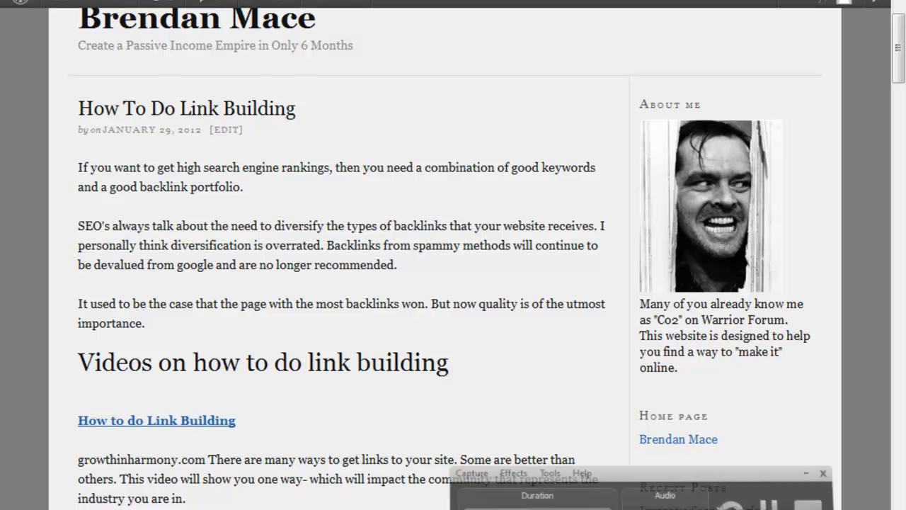
{"action": "scroll", "coordinate": [368, 267], "scroll_direction": "up", "scroll_amount": 2}
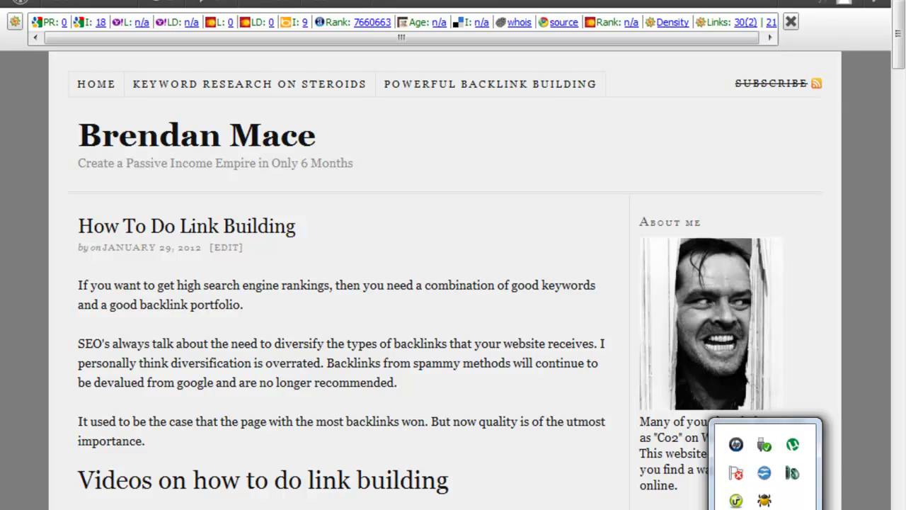
Enter the title 'Example Post From Curationsoft' and place the cursor in the empty post body.
{"action": "left_click", "coordinate": [737, 500]}
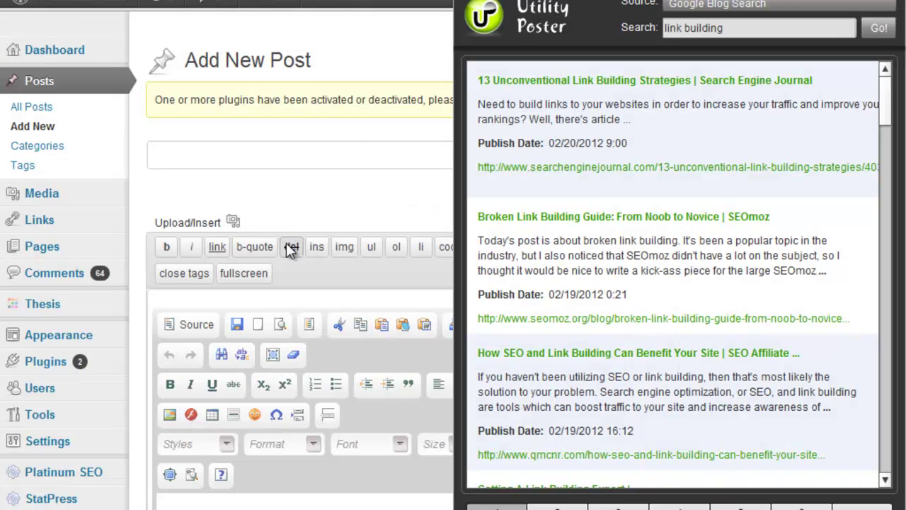
{"action": "left_click", "coordinate": [156, 154]}
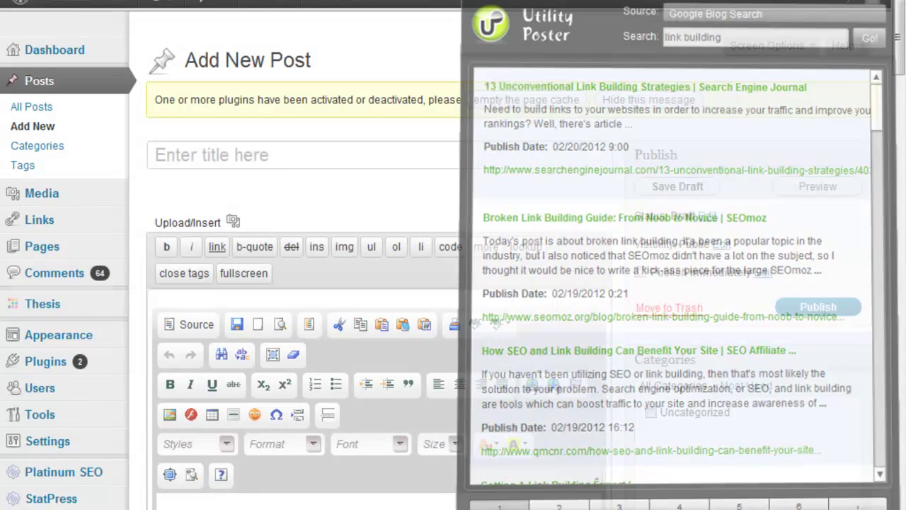
{"action": "left_click", "coordinate": [305, 166]}
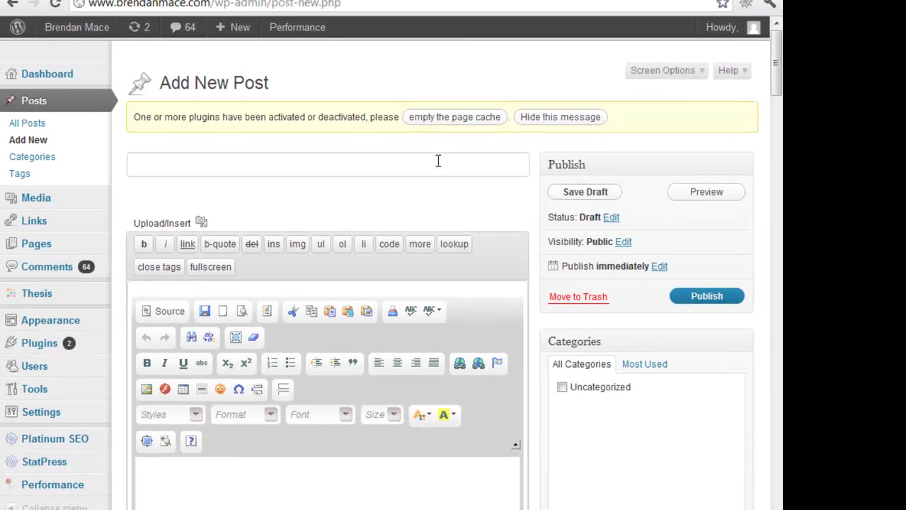
{"action": "type", "text": "Example"}
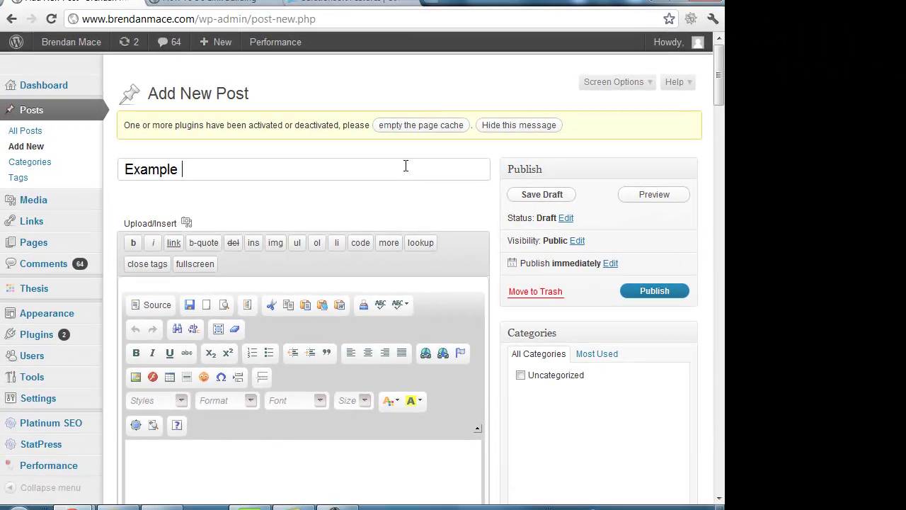
{"action": "type", "text": "Post From Curationsoft"}
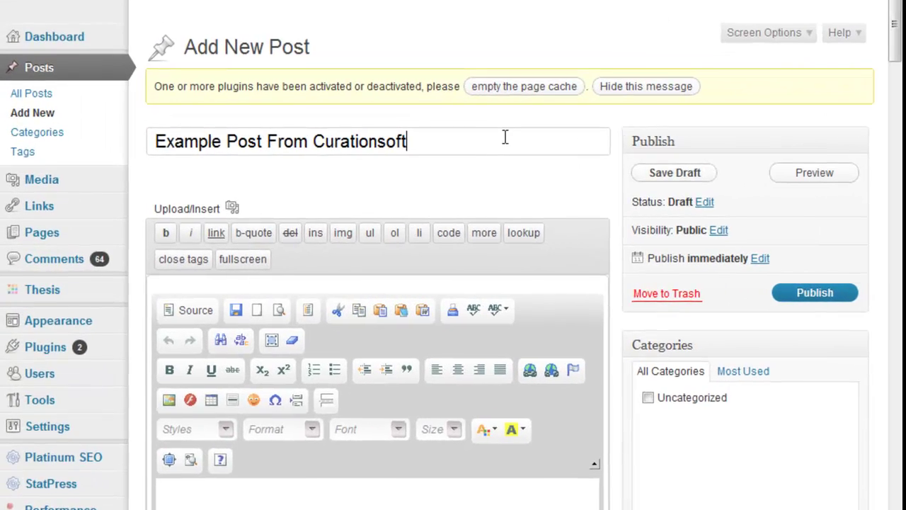
{"action": "scroll", "coordinate": [255, 150], "scroll_direction": "down", "scroll_amount": 2}
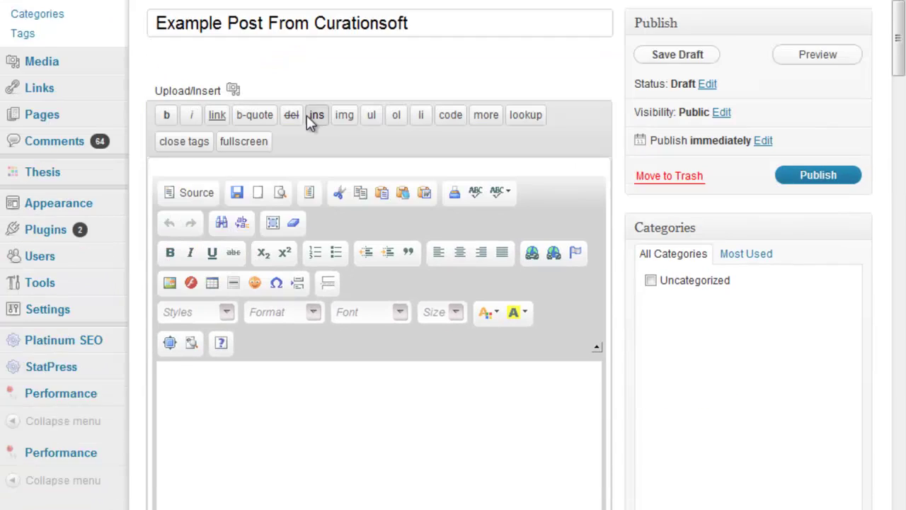
{"action": "left_click", "coordinate": [273, 439]}
{"action": "scroll", "coordinate": [272, 437], "scroll_direction": "up", "scroll_amount": 2}
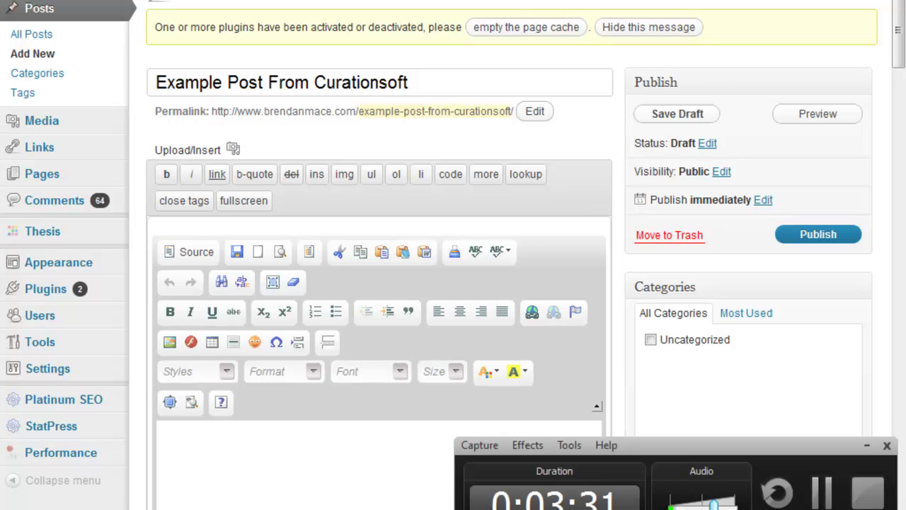
Review Utility Poster's link building Google Blog Search results, then close it and return to the example post.
{"action": "left_click", "coordinate": [390, 484]}
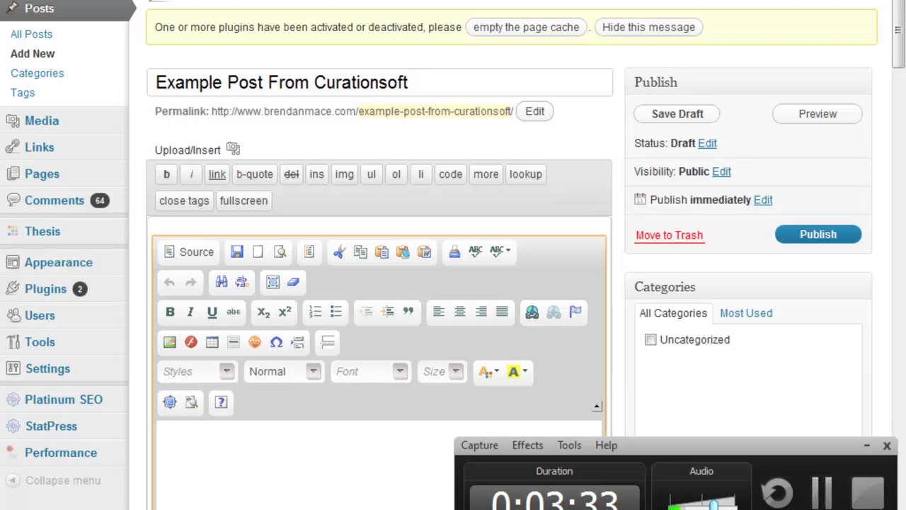
{"action": "left_click", "coordinate": [743, 498]}
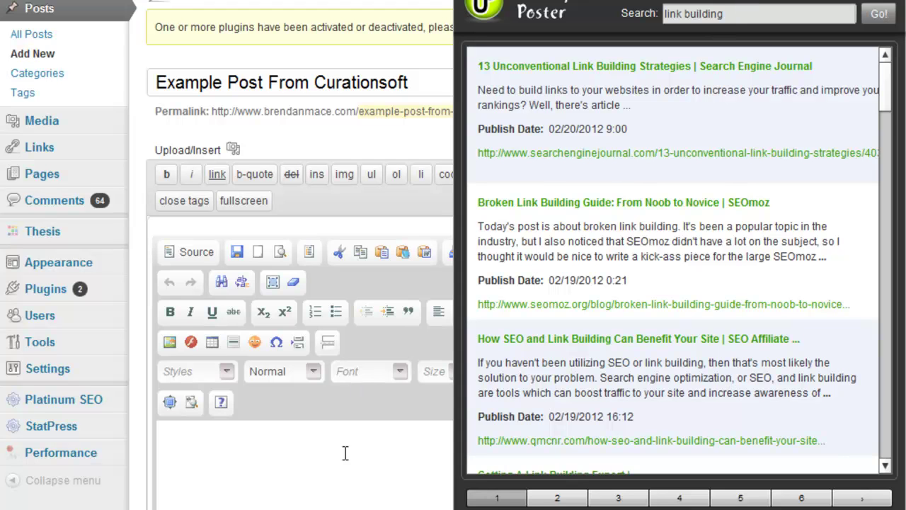
{"action": "scroll", "coordinate": [318, 457], "scroll_direction": "down", "scroll_amount": 2}
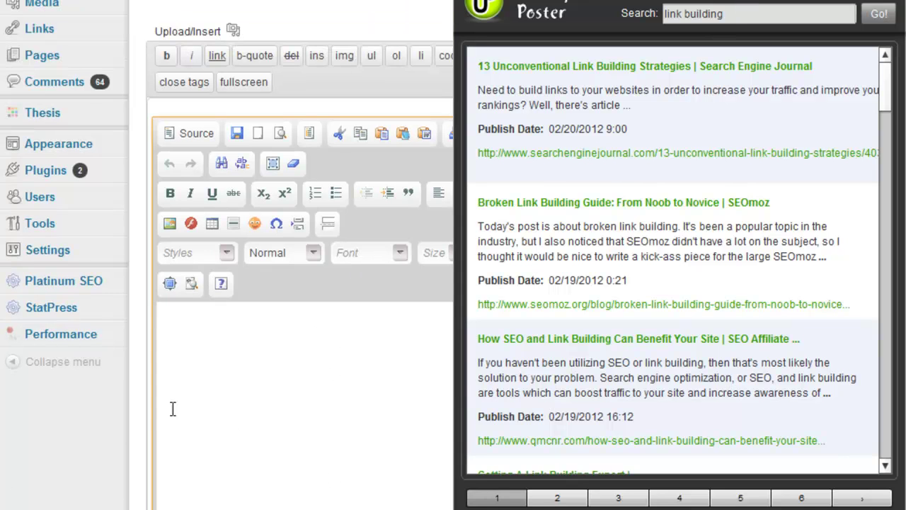
{"action": "left_click", "coordinate": [172, 409]}
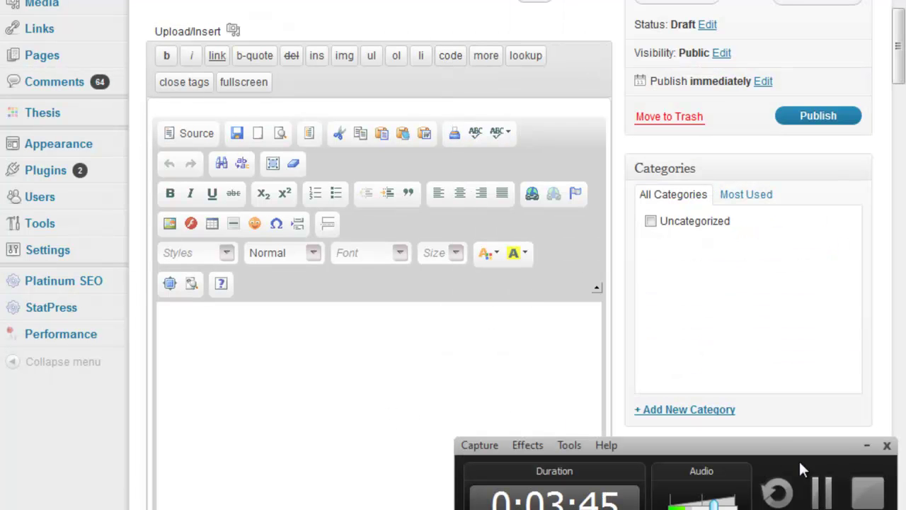
{"action": "left_click", "coordinate": [866, 445]}
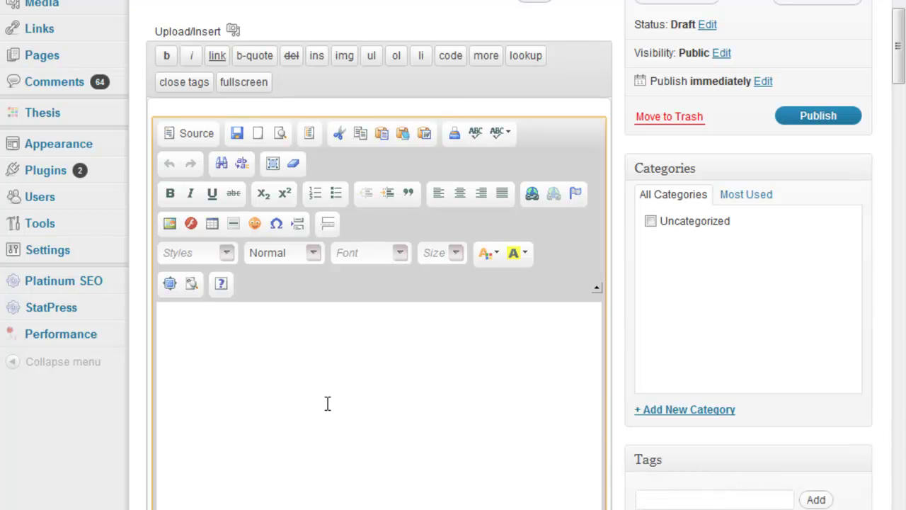
{"action": "scroll", "coordinate": [326, 411], "scroll_direction": "up", "scroll_amount": 5}
{"action": "scroll", "coordinate": [326, 418], "scroll_direction": "down", "scroll_amount": 5}
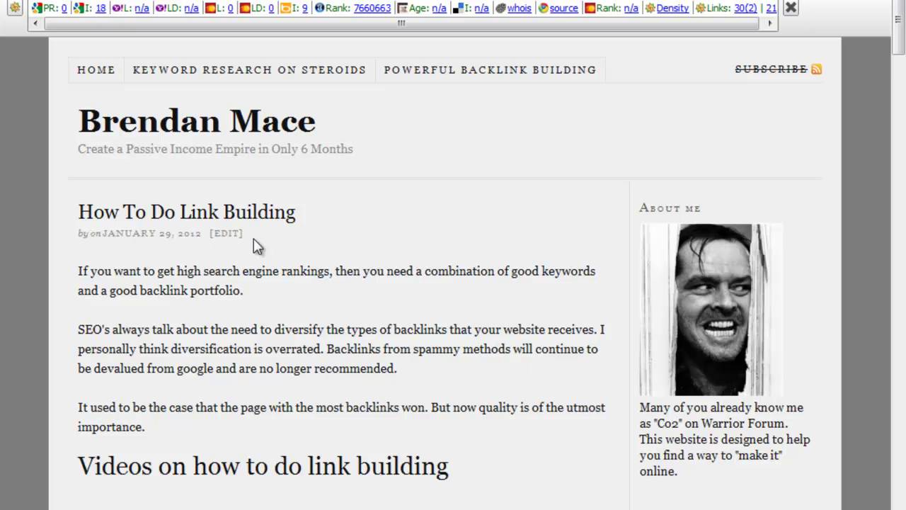
Leave the published example post and return to the new draft's empty editor body.
{"action": "scroll", "coordinate": [348, 307], "scroll_direction": "down", "scroll_amount": 5}
{"action": "scroll", "coordinate": [156, 290], "scroll_direction": "up", "scroll_amount": 4}
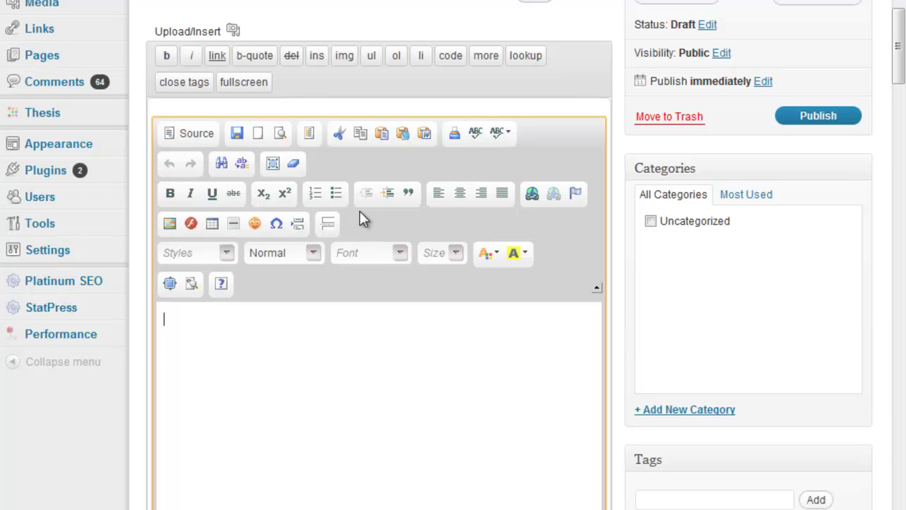
Write the intro: once a million backlinks manipulated search engines, now Google wants quality backlinks.
{"action": "type", "text": "Back in the day you"}
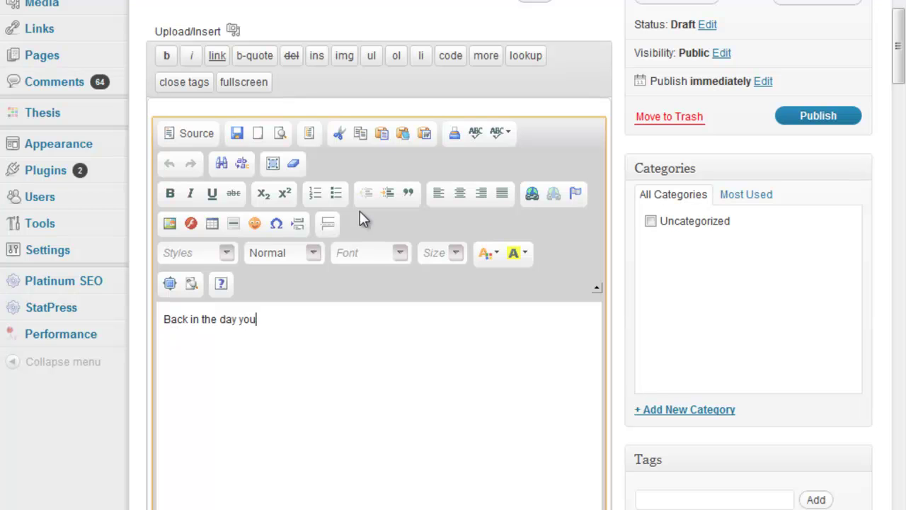
{"action": "type", "text": " used to be able buil"}
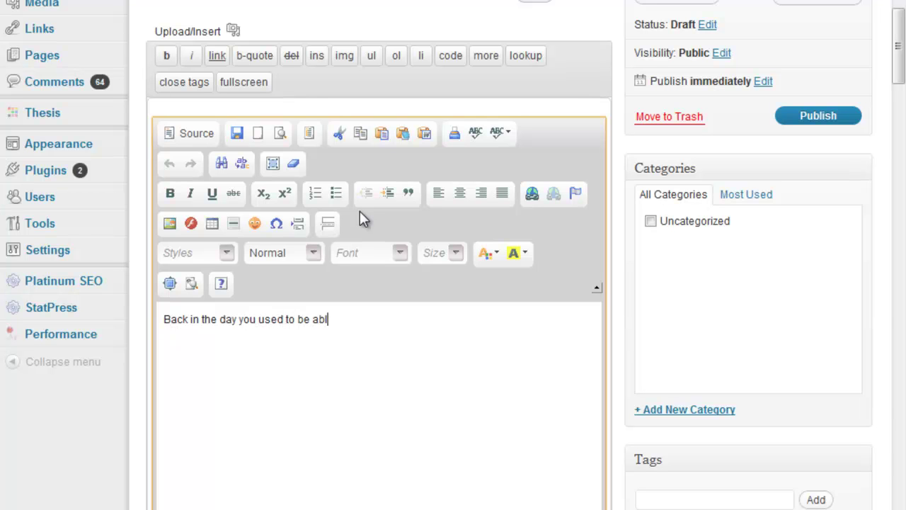
{"action": "key", "text": "BackSpace"}
{"action": "key", "text": "BackSpace"}
{"action": "key", "text": "BackSpace"}
{"action": "key", "text": "BackSpace"}
{"action": "type", "text": "manipulate "}
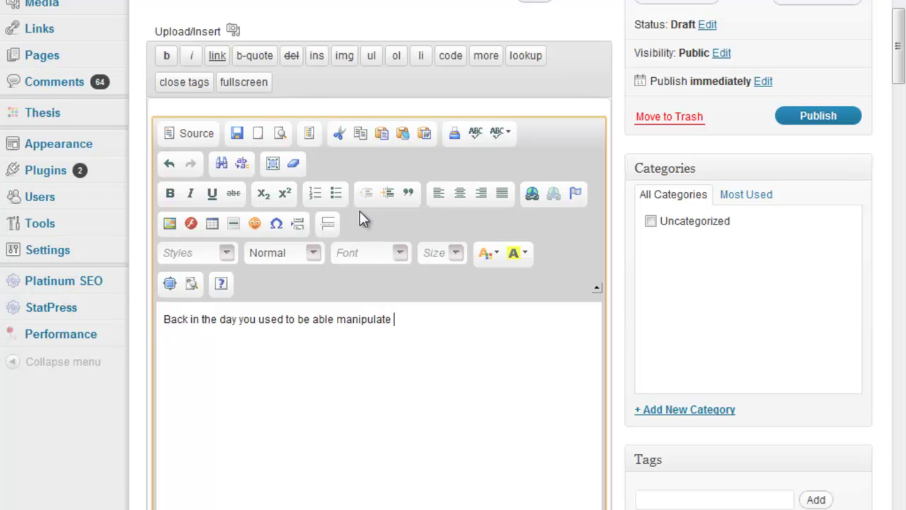
{"action": "type", "text": "the search engines"}
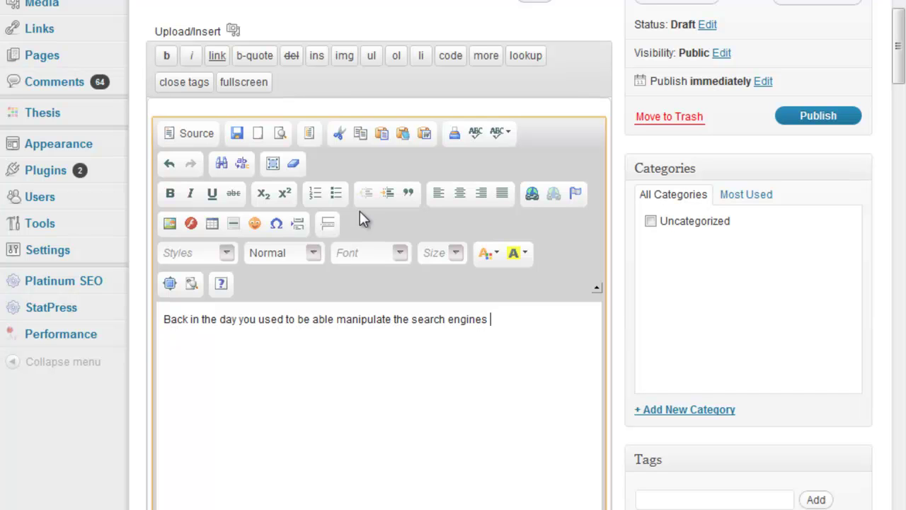
{"action": "type", "text": "by sendin"}
{"action": "key", "text": "BackSpace"}
{"action": "key", "text": "BackSpace"}
{"action": "type", "text": "ing a"}
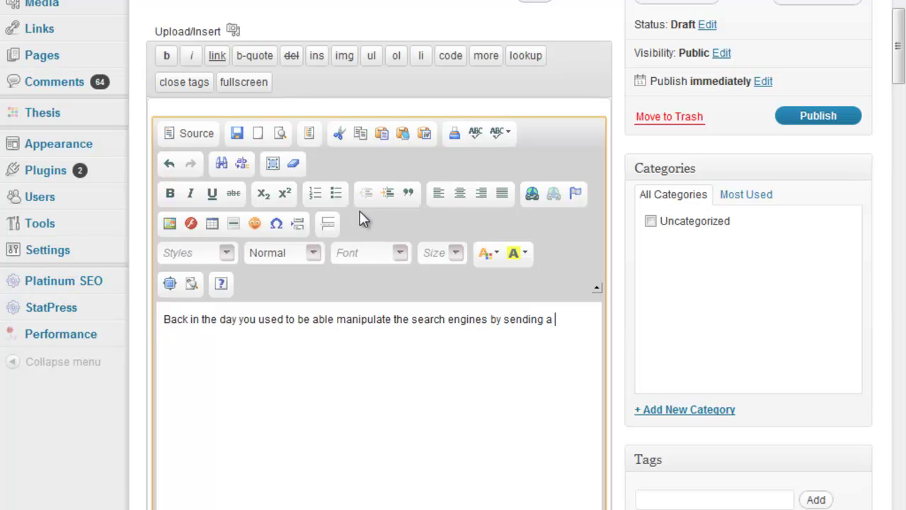
{"action": "type", "text": " million backl"}
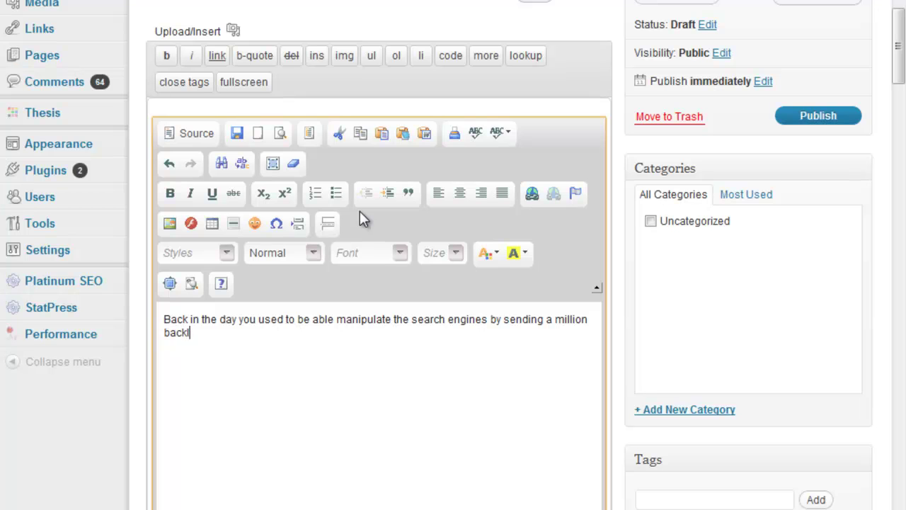
{"action": "type", "text": "inks to a page. "}
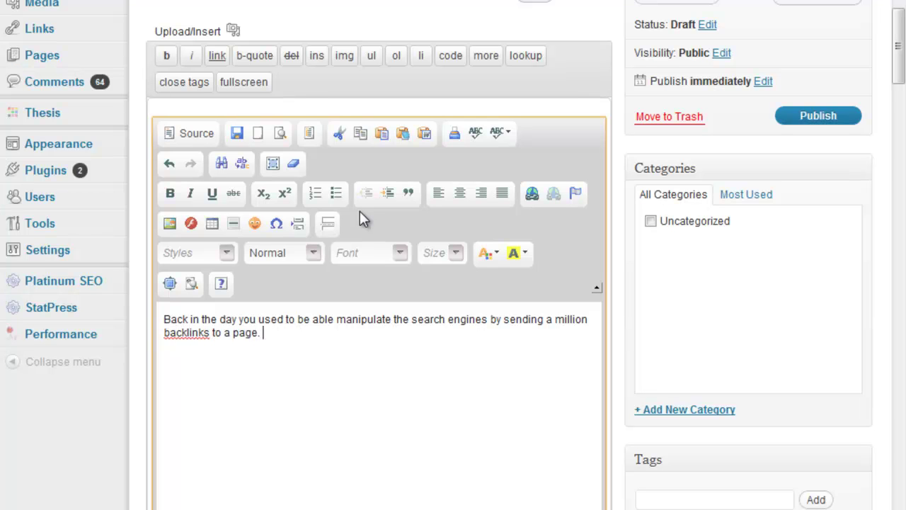
{"action": "type", "text": "Now google is more pick"}
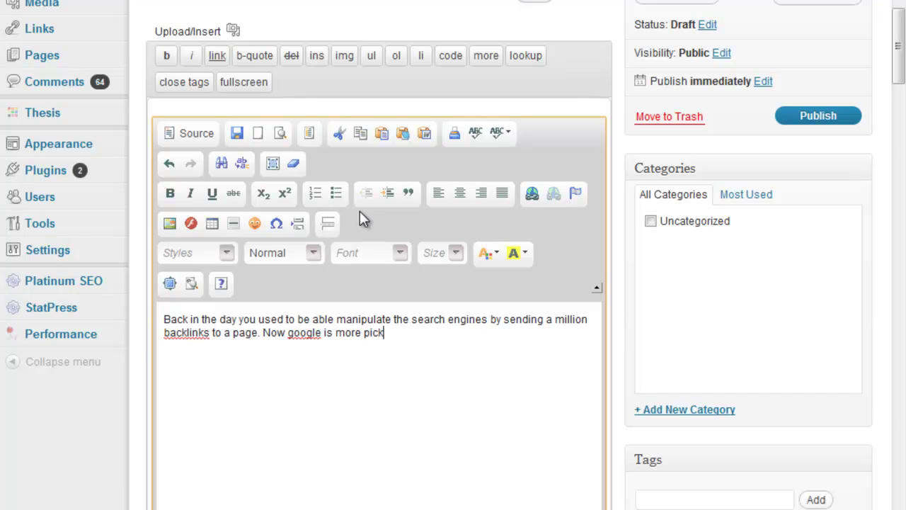
{"action": "type", "text": "y. You need to"}
{"action": "key", "text": "BackSpace"}
{"action": "type", "text": "o build "}
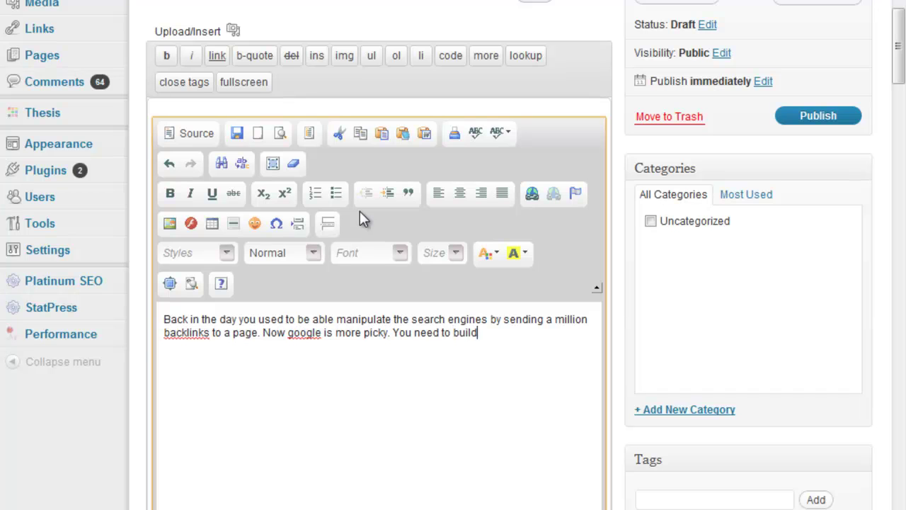
{"action": "type", "text": "quality backlinks. "}
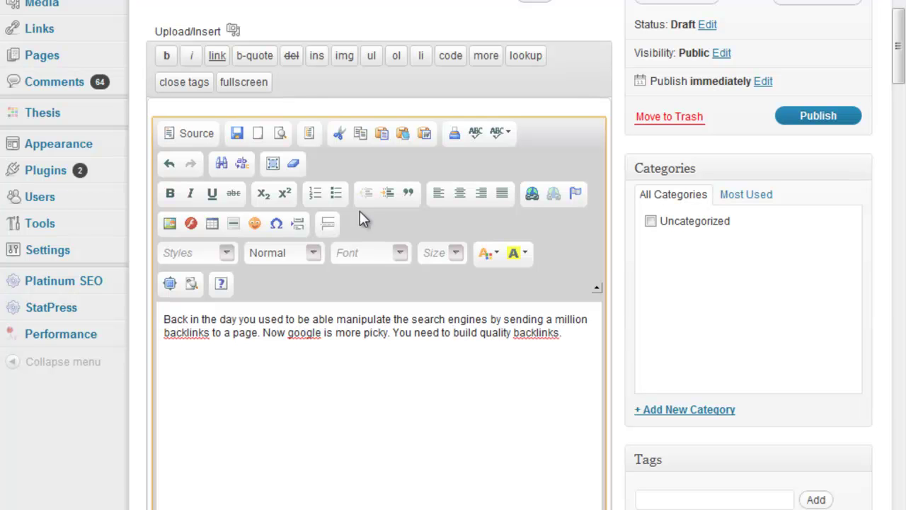
{"action": "type", "text": "..."}
Add the line '...random but unique paragraphs that add a little value', then a 'Videos' line below.
{"action": "key", "text": "Return"}
{"action": "key", "text": "Return"}
{"action": "type", "text": "...kaluo"}
{"action": "key", "text": "BackSpace"}
{"action": "key", "text": "BackSpace"}
{"action": "key", "text": "BackSpace"}
{"action": "key", "text": "BackSpace"}
{"action": "key", "text": "BackSpace"}
{"action": "key", "text": "BackSpace"}
{"action": "type", "text": "ram"}
{"action": "key", "text": "BackSpace"}
{"action": "type", "text": "dm"}
{"action": "key", "text": "BackSpace"}
{"action": "type", "text": "dom but un"}
{"action": "type", "text": "iq"}
{"action": "key", "text": "BackSpace"}
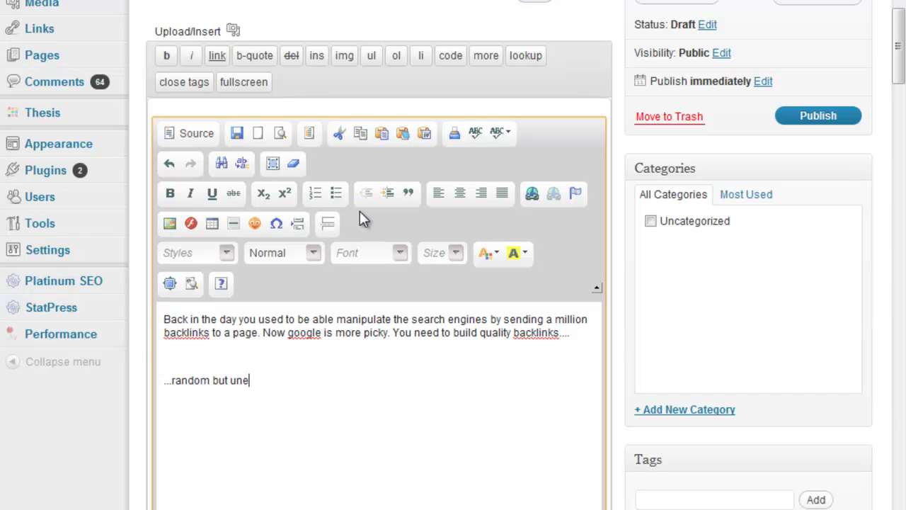
{"action": "type", "text": "qea"}
{"action": "key", "text": "BackSpace"}
{"action": "key", "text": "BackSpace"}
{"action": "type", "text": "ue paragraphs "}
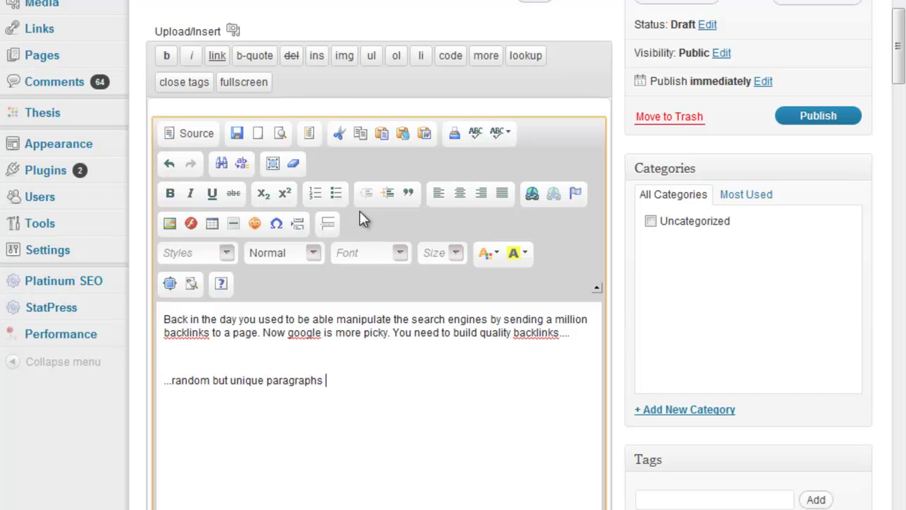
{"action": "type", "text": "that add a l"}
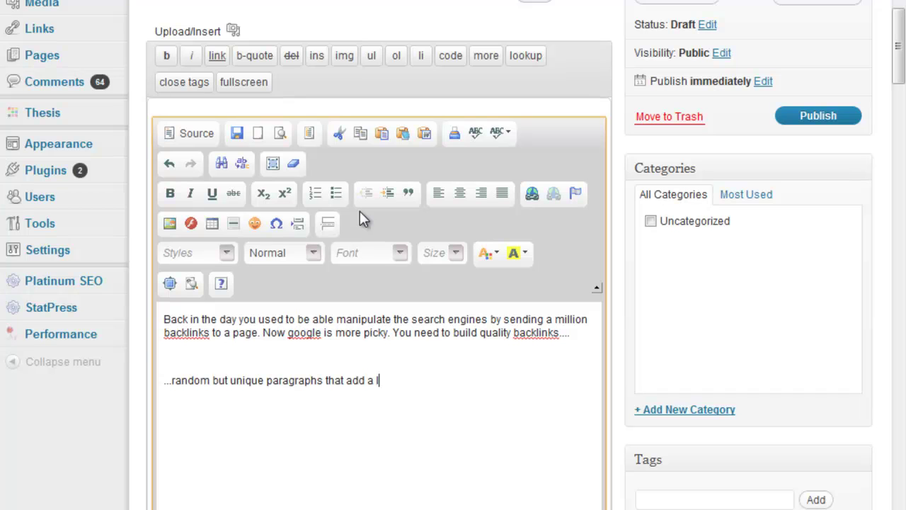
{"action": "type", "text": "ittle value"}
{"action": "key", "text": "Return"}
{"action": "type", "text": "Videos"}
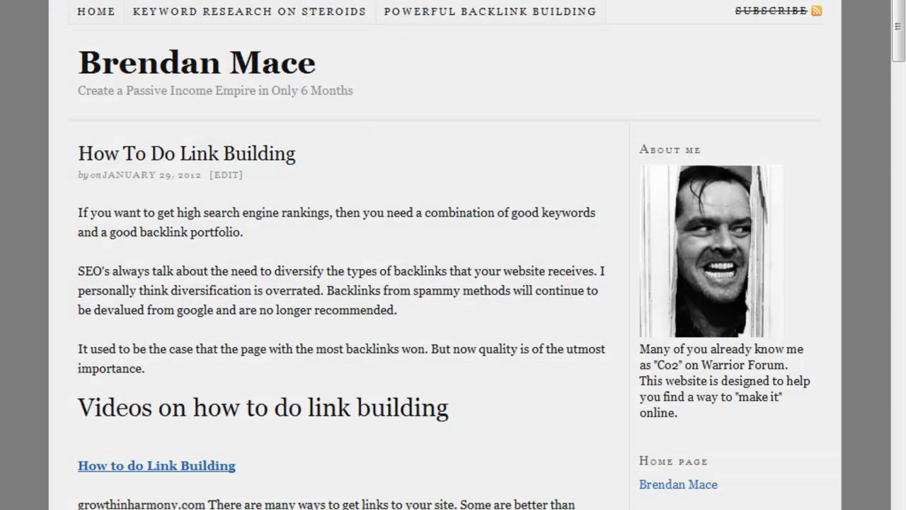
Extend the draft's Videos line to 'Videos on How To Do Link Building', matching the published example.
{"action": "scroll", "coordinate": [231, 239], "scroll_direction": "down", "scroll_amount": 3}
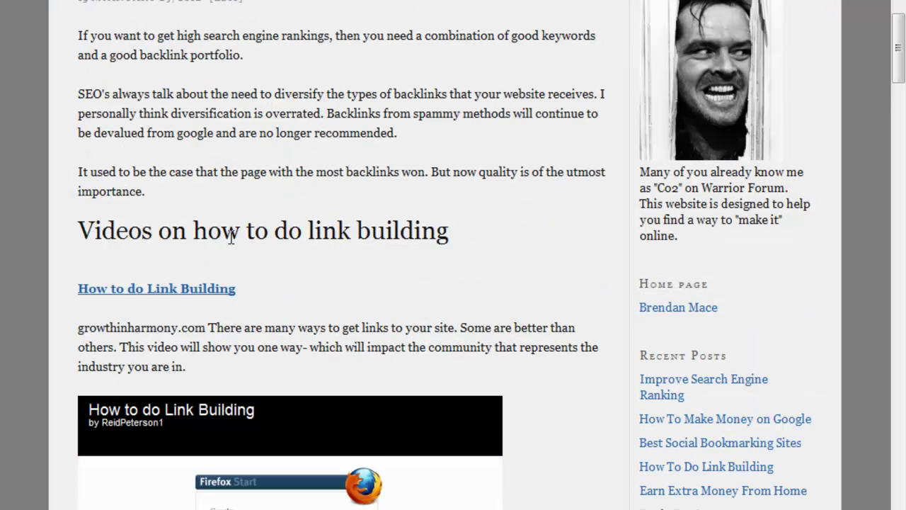
{"action": "scroll", "coordinate": [231, 238], "scroll_direction": "down", "scroll_amount": 4}
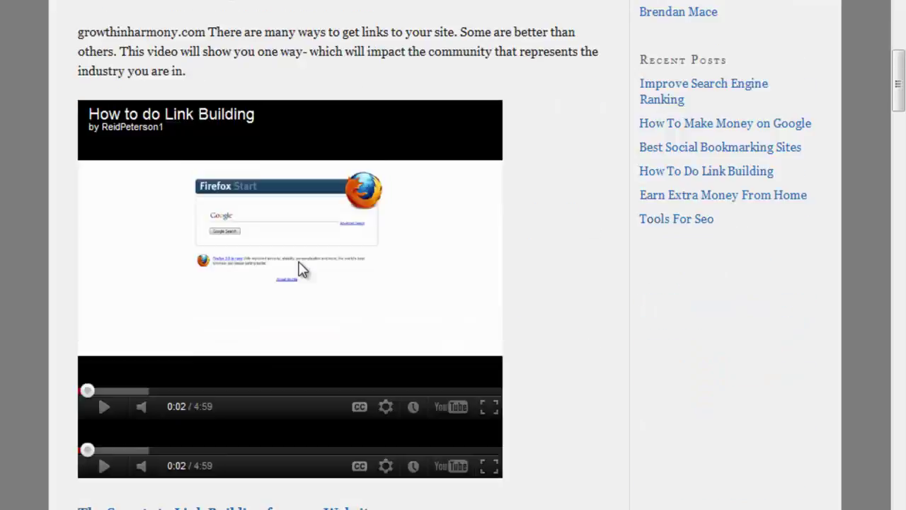
{"action": "scroll", "coordinate": [301, 269], "scroll_direction": "down", "scroll_amount": 15}
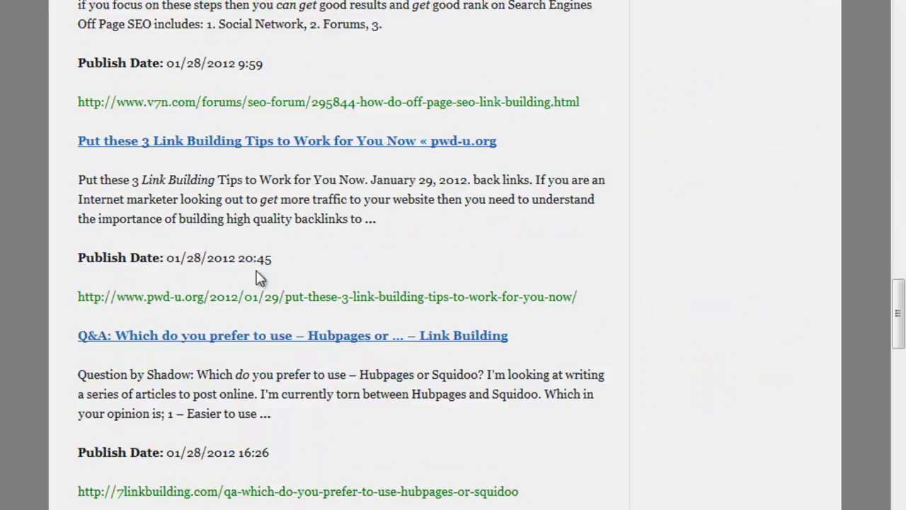
{"action": "scroll", "coordinate": [261, 277], "scroll_direction": "up", "scroll_amount": 3}
{"action": "scroll", "coordinate": [260, 277], "scroll_direction": "down", "scroll_amount": 5}
{"action": "scroll", "coordinate": [183, 155], "scroll_direction": "up", "scroll_amount": 4}
{"action": "scroll", "coordinate": [190, 211], "scroll_direction": "down", "scroll_amount": 12}
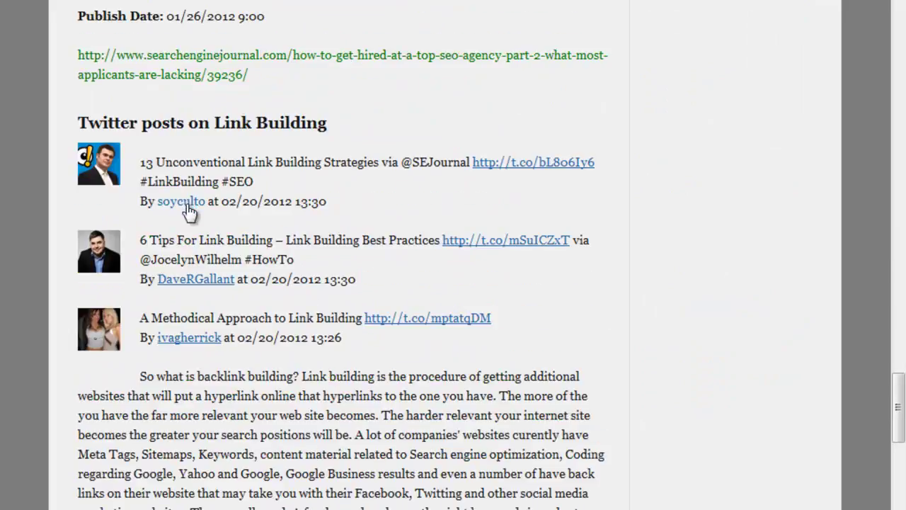
{"action": "scroll", "coordinate": [184, 376], "scroll_direction": "down", "scroll_amount": 5}
{"action": "scroll", "coordinate": [230, 392], "scroll_direction": "up", "scroll_amount": 2}
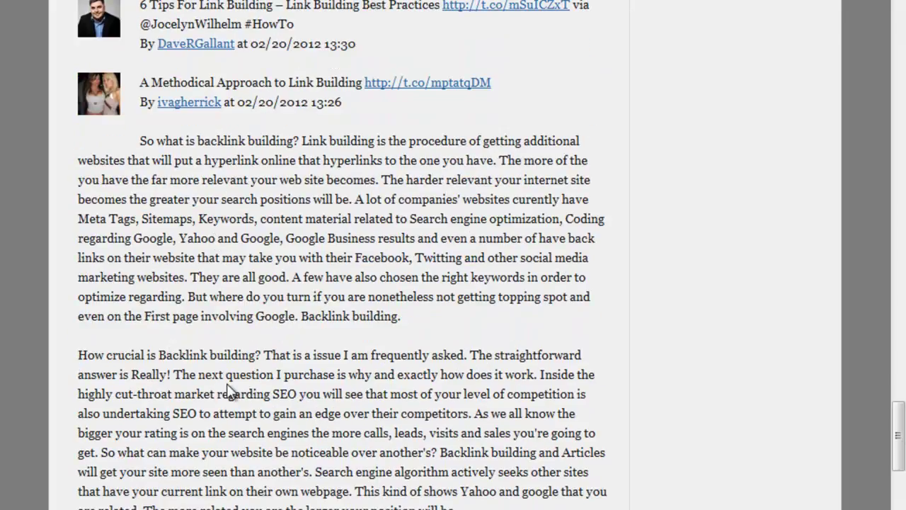
{"action": "scroll", "coordinate": [230, 392], "scroll_direction": "up", "scroll_amount": 20}
{"action": "key", "text": "ctrl+Tab"}
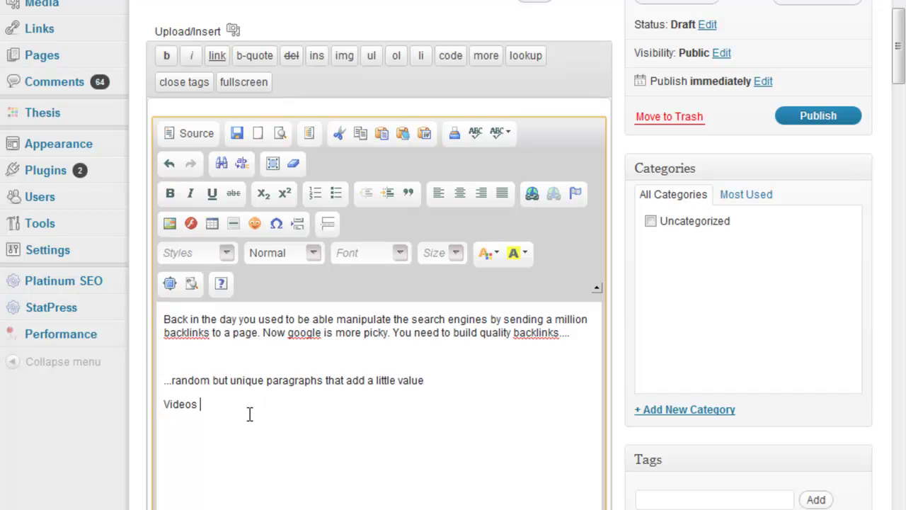
{"action": "type", "text": "on How Too"}
{"action": "key", "text": "BackSpace"}
{"action": "key", "text": "BackSpace"}
{"action": "type", "text": "o Do Link Building"}
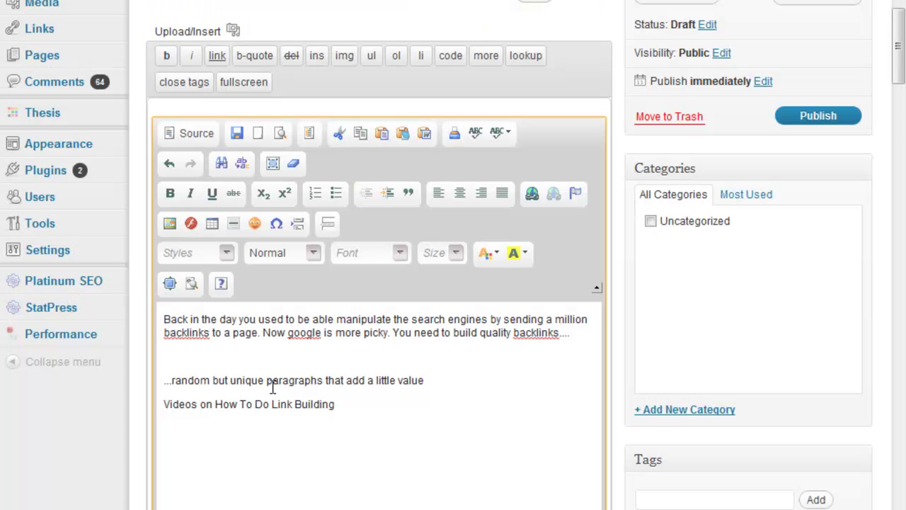
Switch the draft editor to HTML Source view, showing each line wrapped in <p> tags.
{"action": "scroll", "coordinate": [273, 386], "scroll_direction": "up", "scroll_amount": 3}
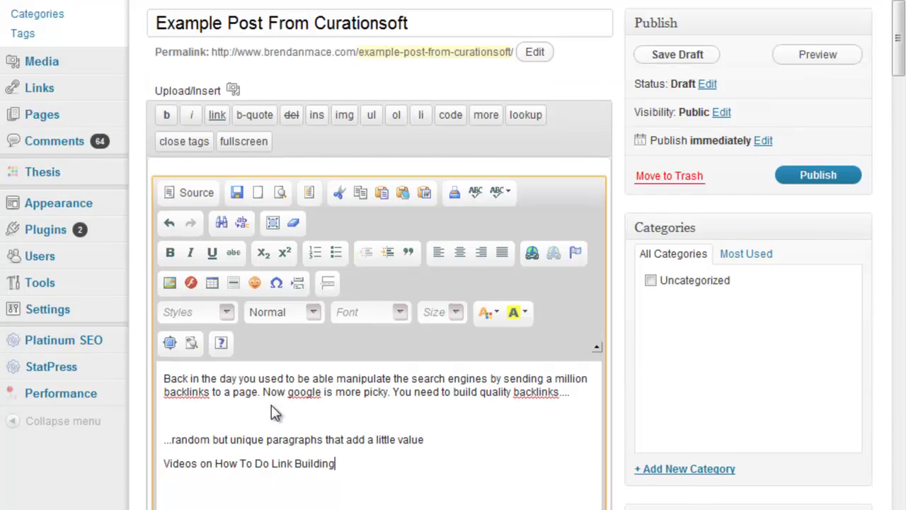
{"action": "scroll", "coordinate": [271, 380], "scroll_direction": "down", "scroll_amount": 4}
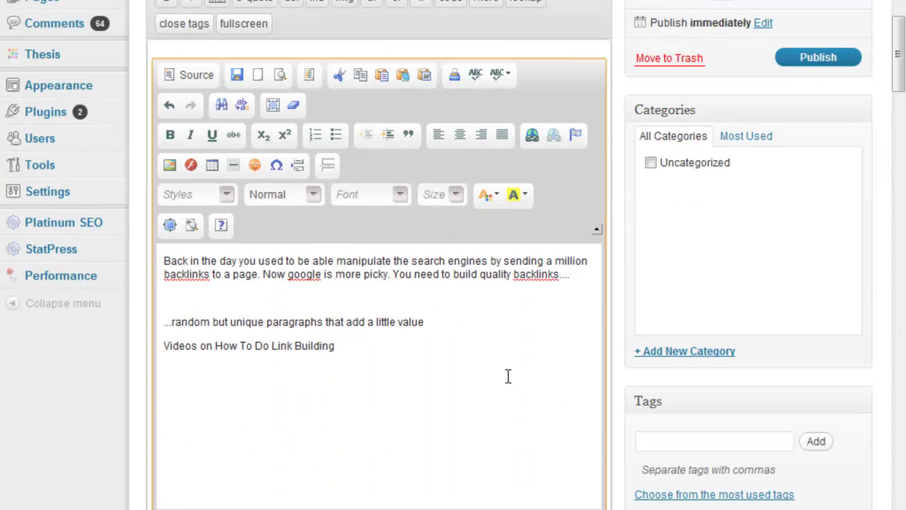
{"action": "key", "text": "alt+Tab"}
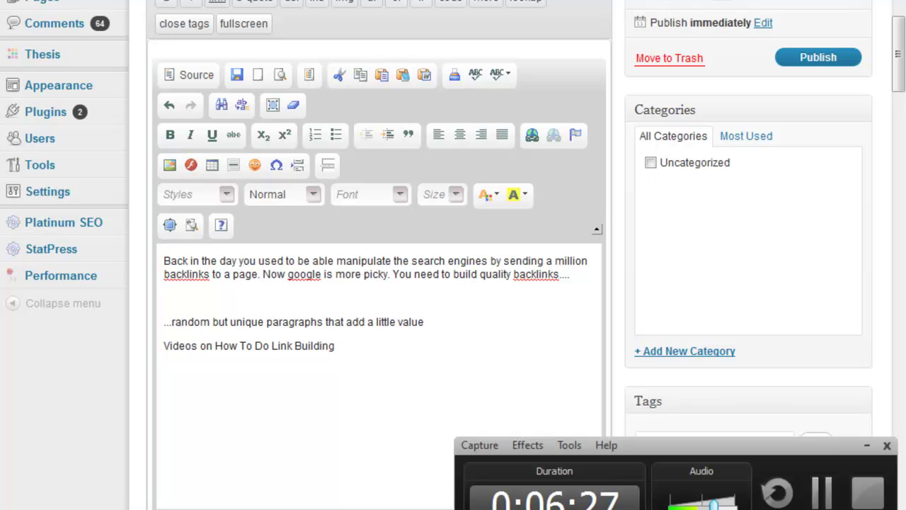
{"action": "key", "text": "alt+Tab"}
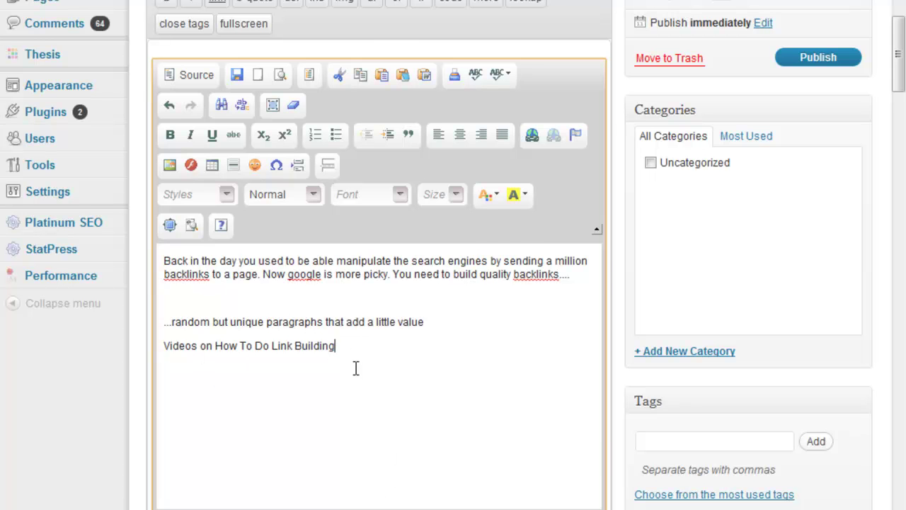
{"action": "scroll", "coordinate": [234, 298], "scroll_direction": "up", "scroll_amount": 2}
{"action": "scroll", "coordinate": [298, 357], "scroll_direction": "down", "scroll_amount": 1}
{"action": "scroll", "coordinate": [298, 356], "scroll_direction": "down", "scroll_amount": 1}
Switch the WordPress post editor to its raw HTML view.
{"action": "left_click", "coordinate": [196, 76]}
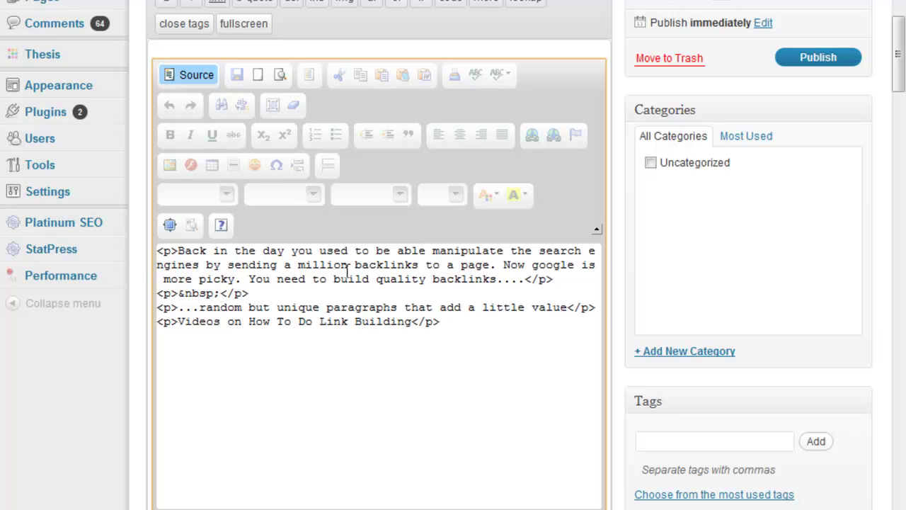
{"action": "scroll", "coordinate": [225, 368], "scroll_direction": "up", "scroll_amount": 5}
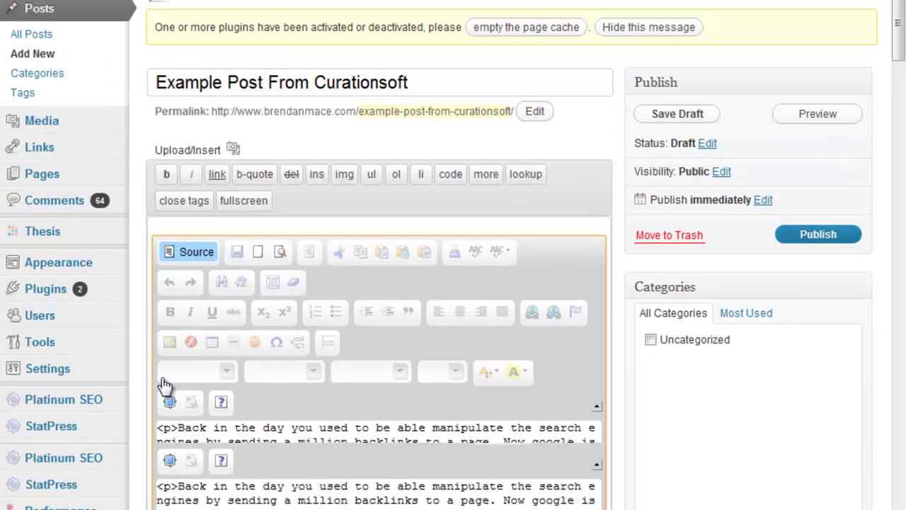
{"action": "scroll", "coordinate": [164, 386], "scroll_direction": "down", "scroll_amount": 5}
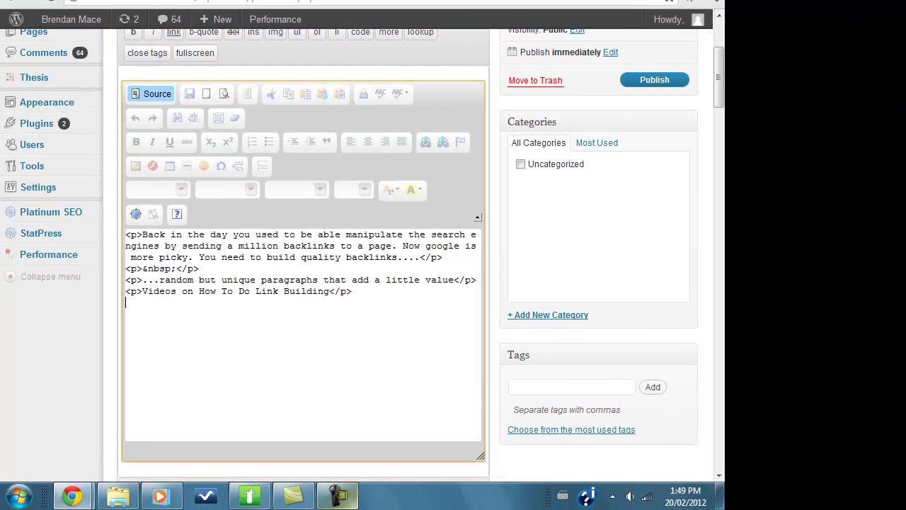
In Utility Poster, set Source to YouTube and rerun the 'link building' search.
{"action": "left_click", "coordinate": [613, 496]}
{"action": "left_click", "coordinate": [672, 467]}
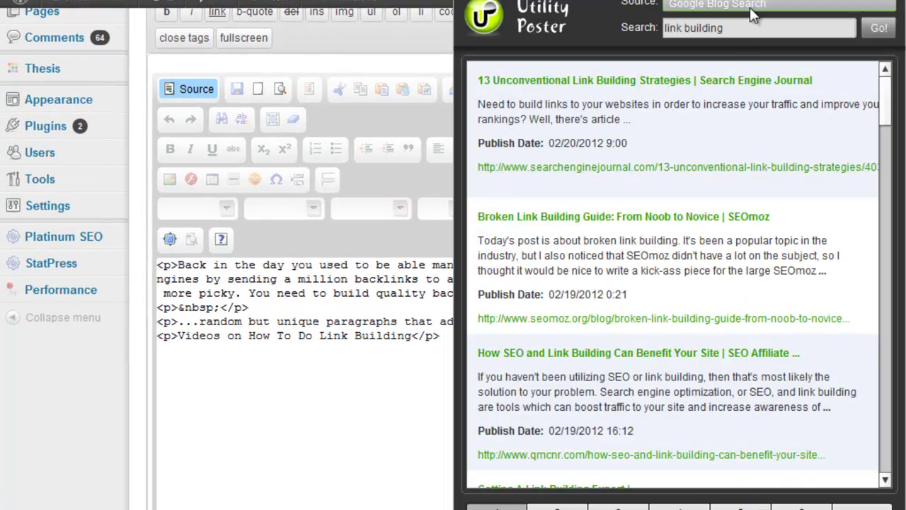
{"action": "left_click", "coordinate": [750, 7]}
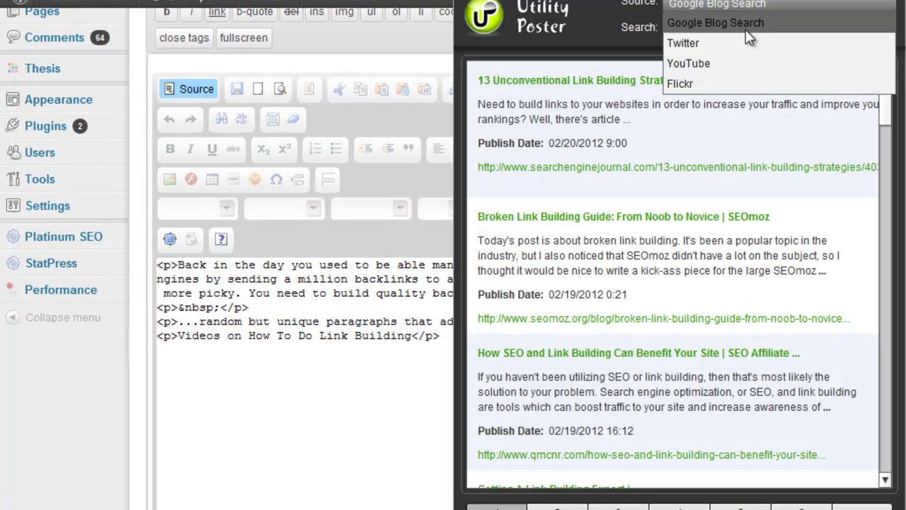
{"action": "left_click", "coordinate": [743, 60]}
{"action": "left_click", "coordinate": [876, 28]}
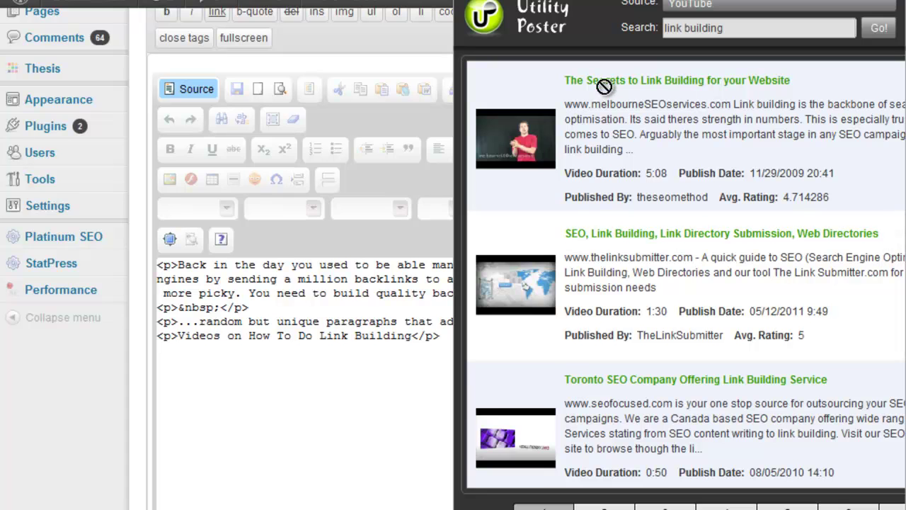
Embed 'The Secrets to Link Building…', 'What are some effective techniques…' and 'What is link building?' videos in the post HTML.
{"action": "scroll", "coordinate": [287, 454], "scroll_direction": "down", "scroll_amount": 2}
{"action": "left_click_drag", "start_coordinate": [287, 454], "coordinate": [236, 318]}
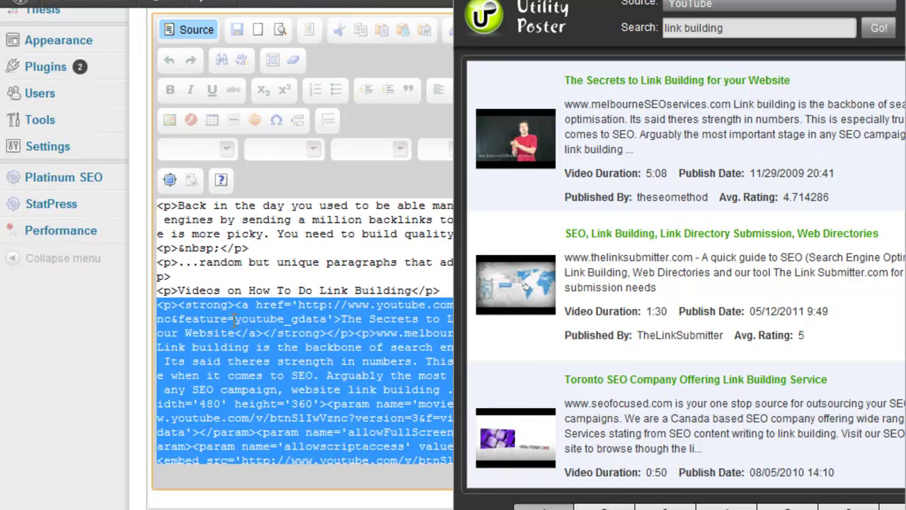
{"action": "left_click", "coordinate": [236, 319]}
{"action": "scroll", "coordinate": [324, 277], "scroll_direction": "down", "scroll_amount": 2}
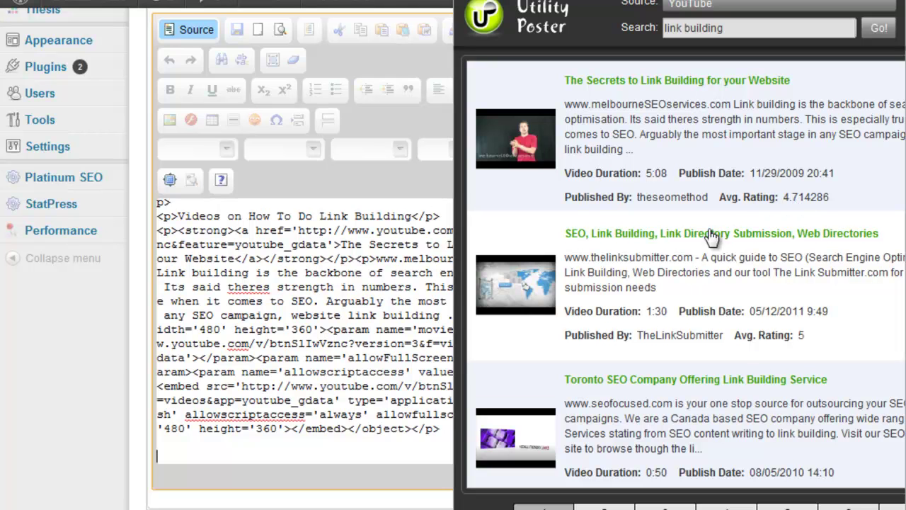
{"action": "scroll", "coordinate": [632, 284], "scroll_direction": "down", "scroll_amount": 3}
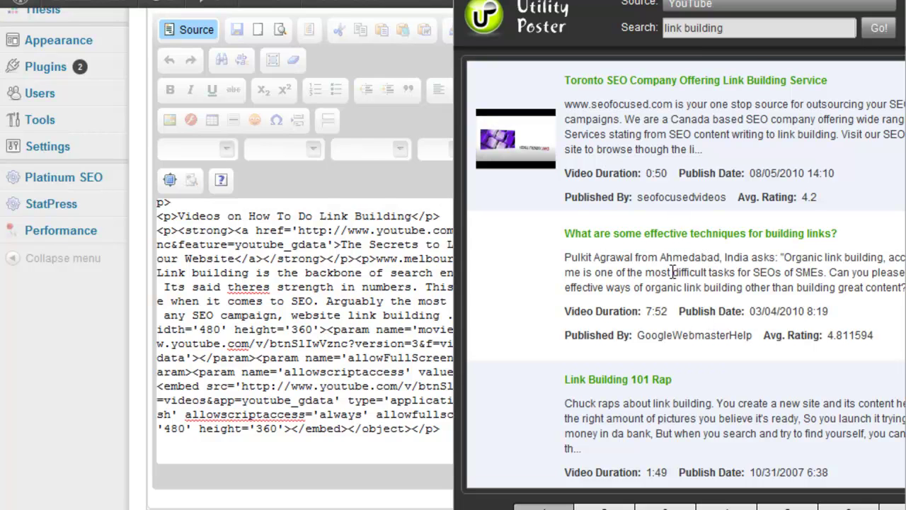
{"action": "left_click_drag", "start_coordinate": [717, 235], "coordinate": [365, 387]}
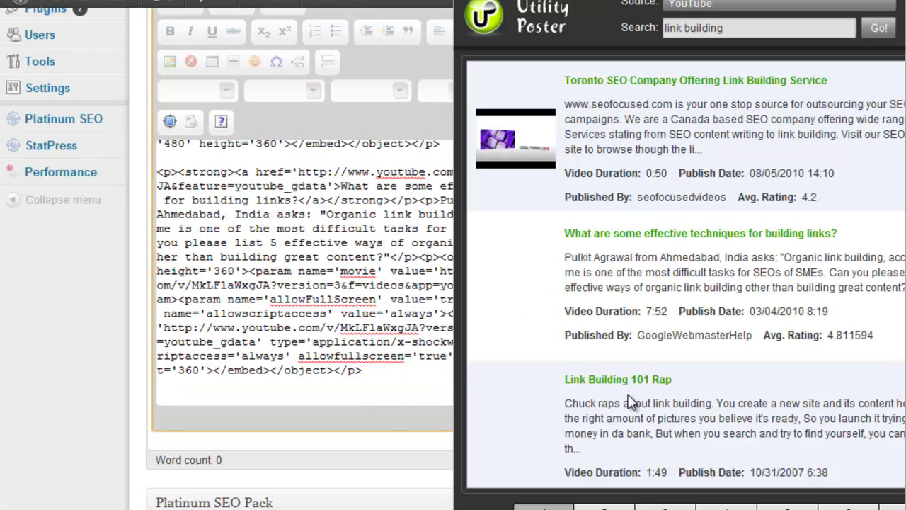
{"action": "scroll", "coordinate": [630, 402], "scroll_direction": "down", "scroll_amount": 5}
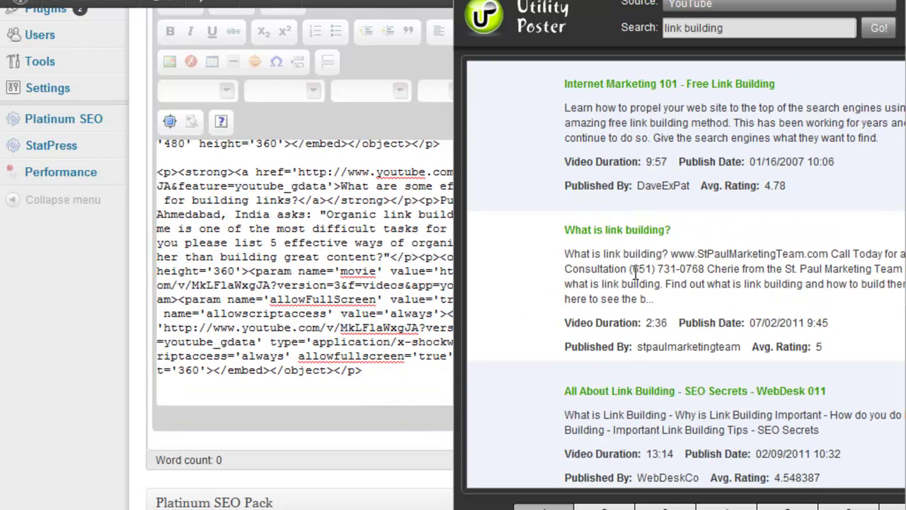
{"action": "left_click_drag", "start_coordinate": [636, 236], "coordinate": [291, 388]}
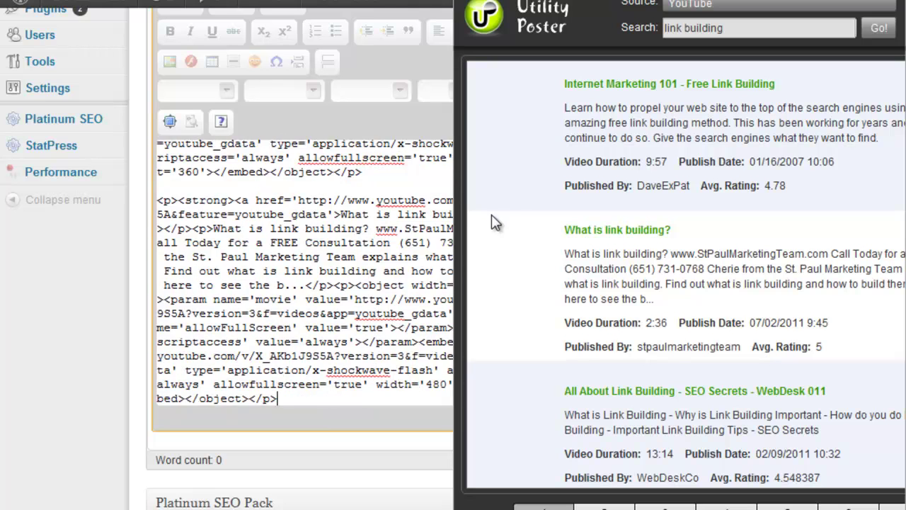
Set Source to Google Blog Search and rerun the 'link building' search.
{"action": "left_click", "coordinate": [756, 9]}
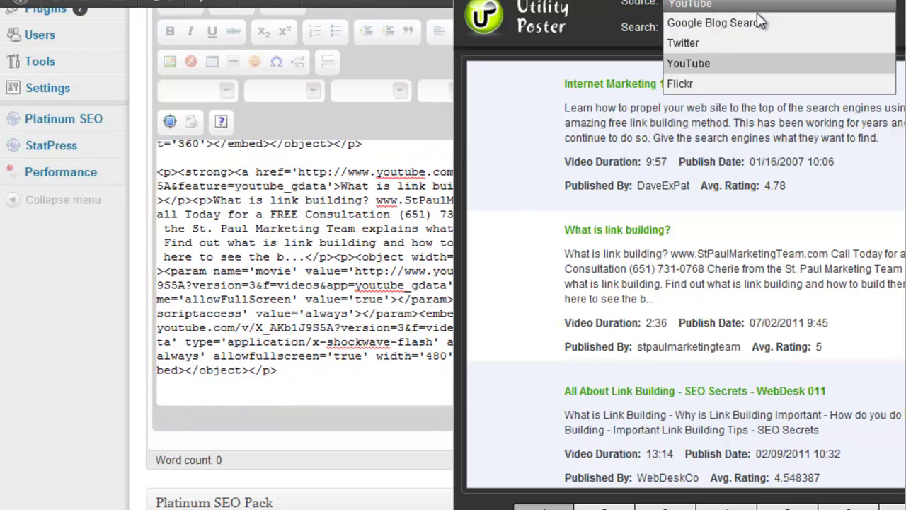
{"action": "left_click", "coordinate": [758, 23]}
{"action": "left_click", "coordinate": [872, 30]}
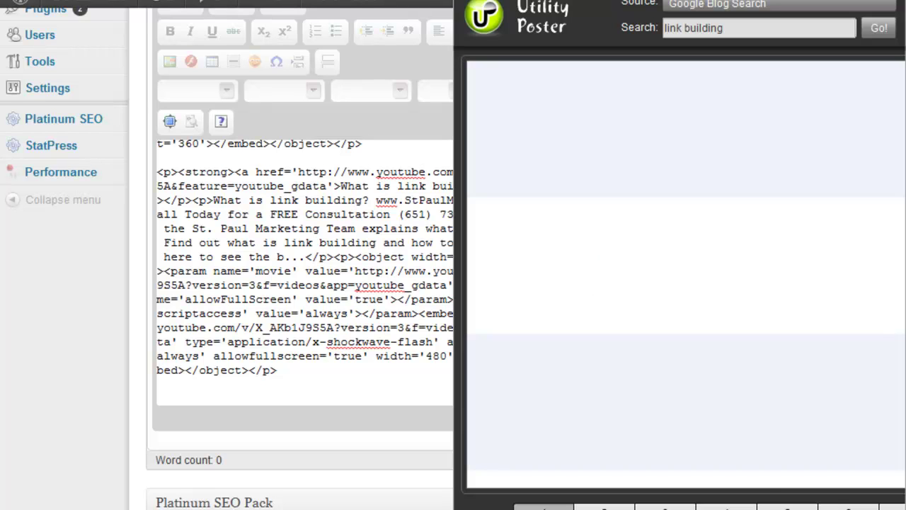
Add the Broken Link Building Guide and 13 Unconventional Link Building Strategies snippets to the post.
{"action": "mouse_move", "coordinate": [599, 500]}
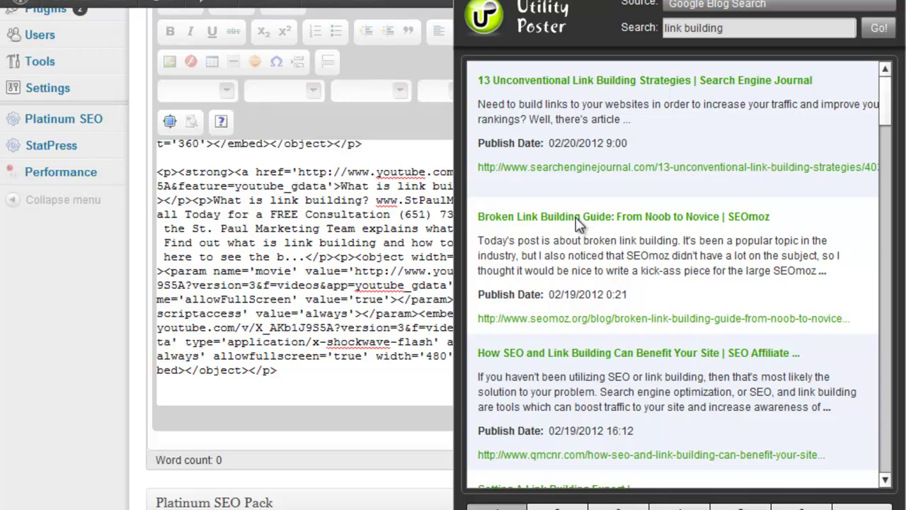
{"action": "left_click_drag", "start_coordinate": [572, 227], "coordinate": [317, 403]}
{"action": "left_click", "coordinate": [325, 378]}
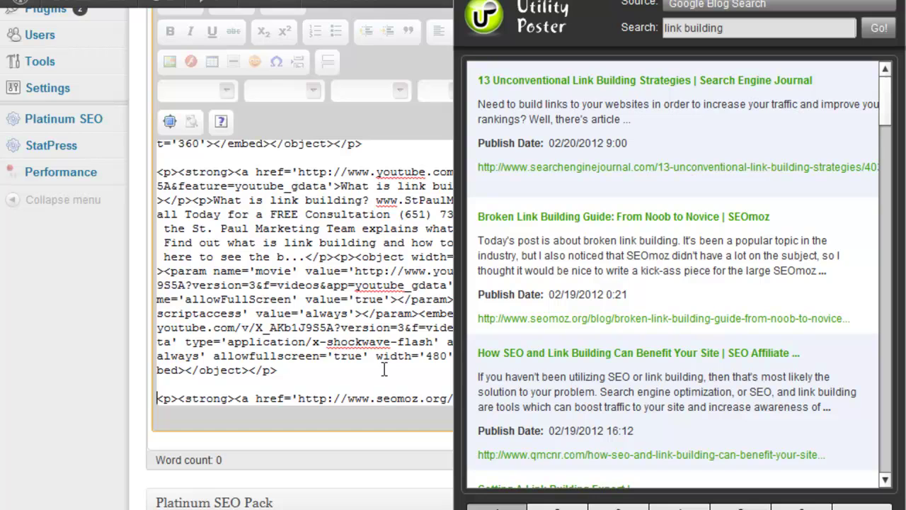
{"action": "scroll", "coordinate": [384, 369], "scroll_direction": "down", "scroll_amount": 4}
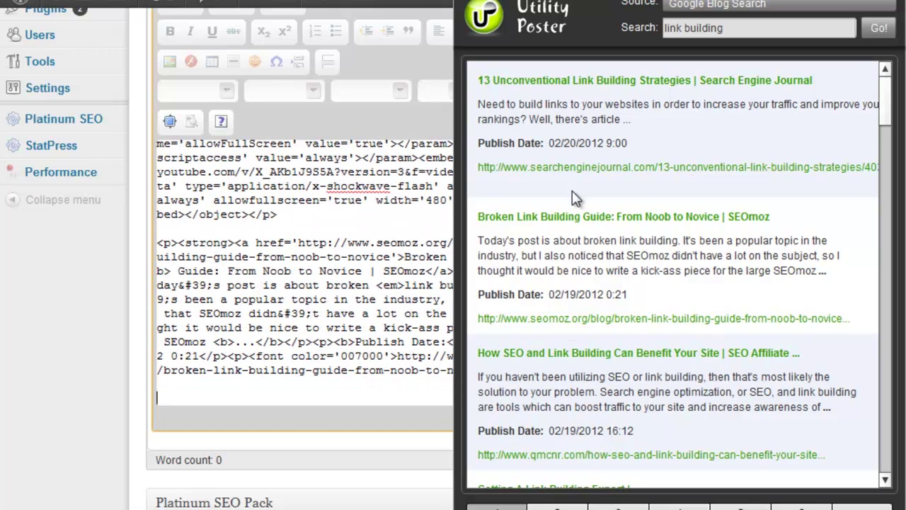
{"action": "left_click_drag", "start_coordinate": [604, 84], "coordinate": [235, 394]}
Add the seomoz linkbuilding strategy and Getting A Link Building Expert snippets to the post.
{"action": "scroll", "coordinate": [274, 331], "scroll_direction": "down", "scroll_amount": 3}
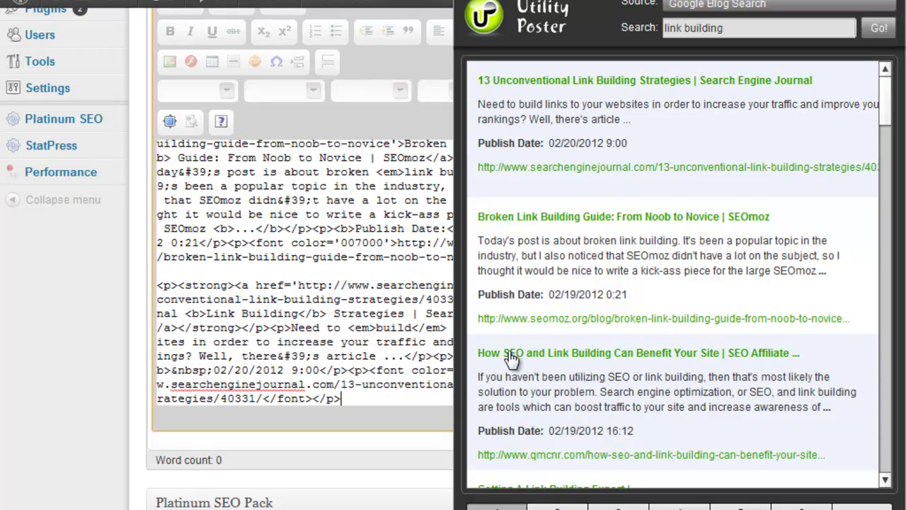
{"action": "scroll", "coordinate": [525, 387], "scroll_direction": "down", "scroll_amount": 3}
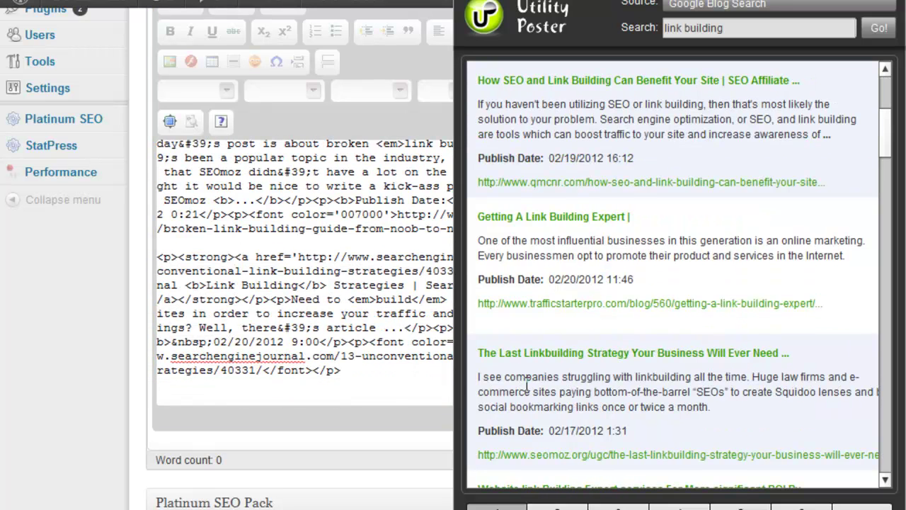
{"action": "left_click_drag", "start_coordinate": [602, 354], "coordinate": [329, 398]}
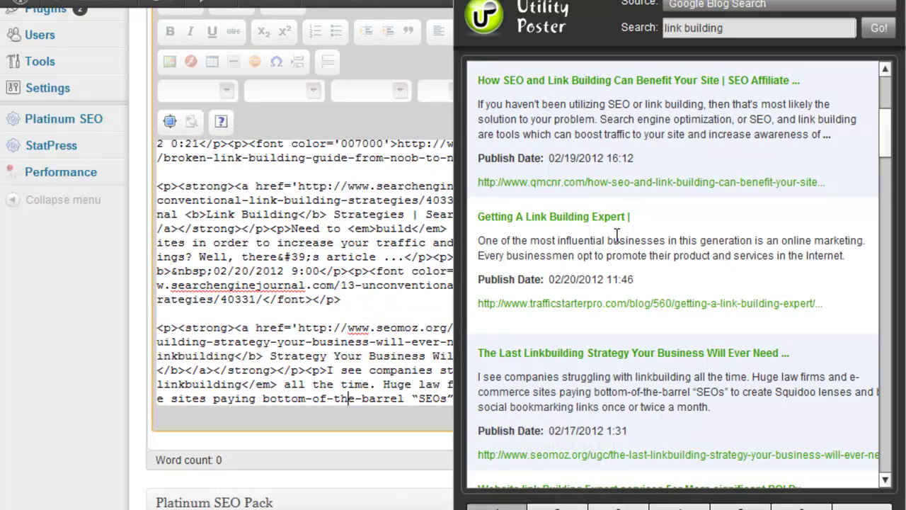
{"action": "left_click_drag", "start_coordinate": [570, 217], "coordinate": [316, 405]}
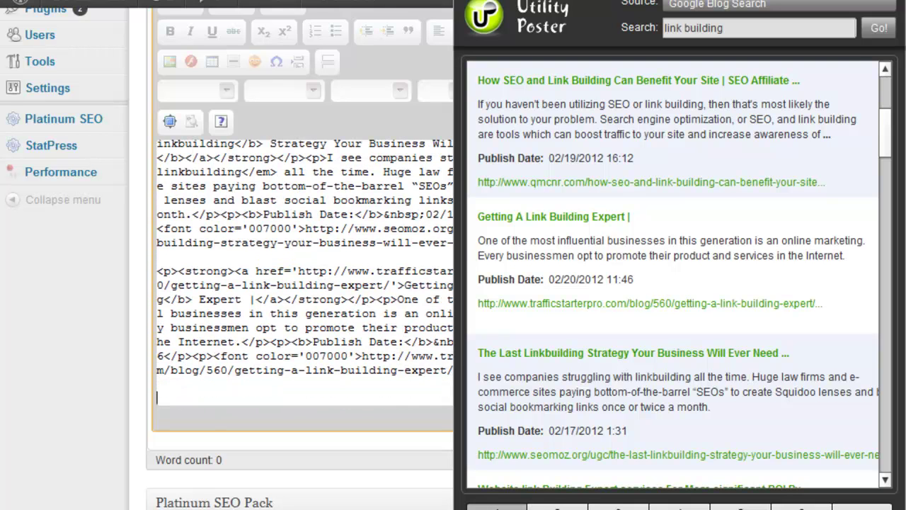
{"action": "scroll", "coordinate": [559, 386], "scroll_direction": "down", "scroll_amount": 4}
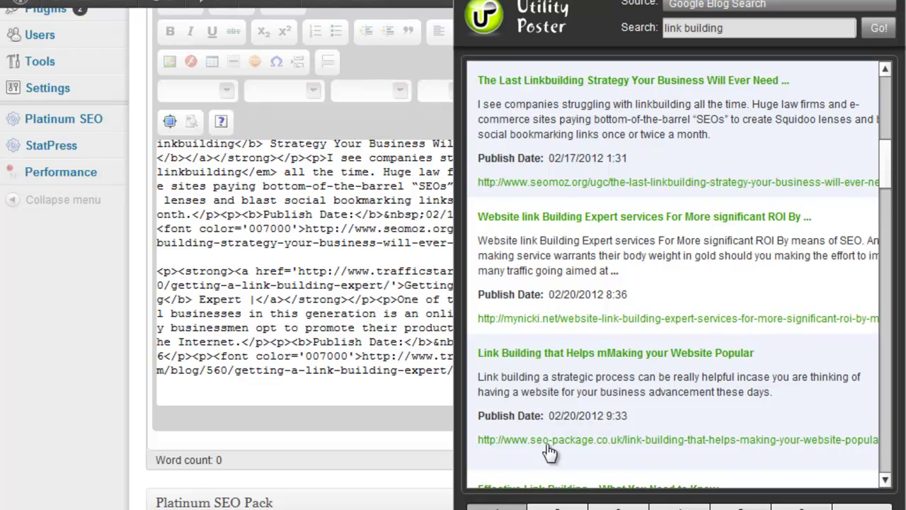
{"action": "scroll", "coordinate": [558, 380], "scroll_direction": "down", "scroll_amount": 4}
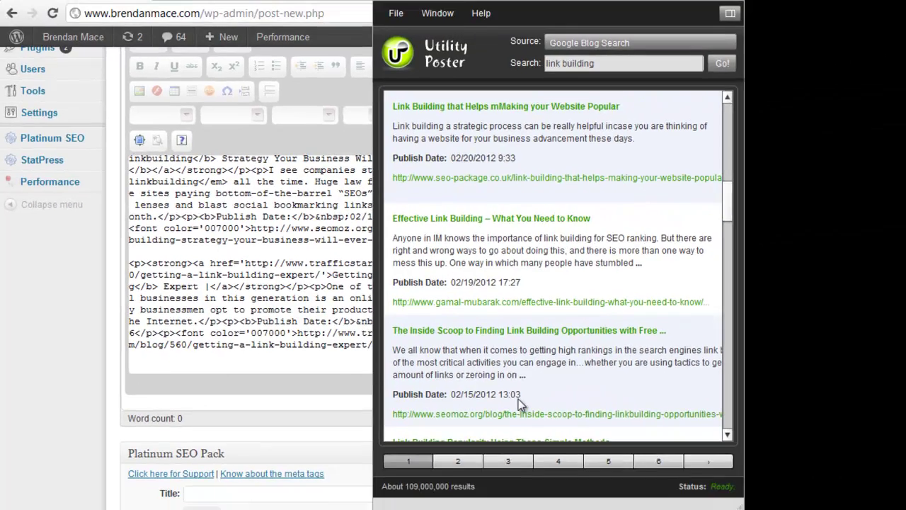
Add the 'SEO News - Broken Link Building Guide: From Noob to Novice' snippet and dismiss the performance notice.
{"action": "scroll", "coordinate": [518, 398], "scroll_direction": "down", "scroll_amount": 3}
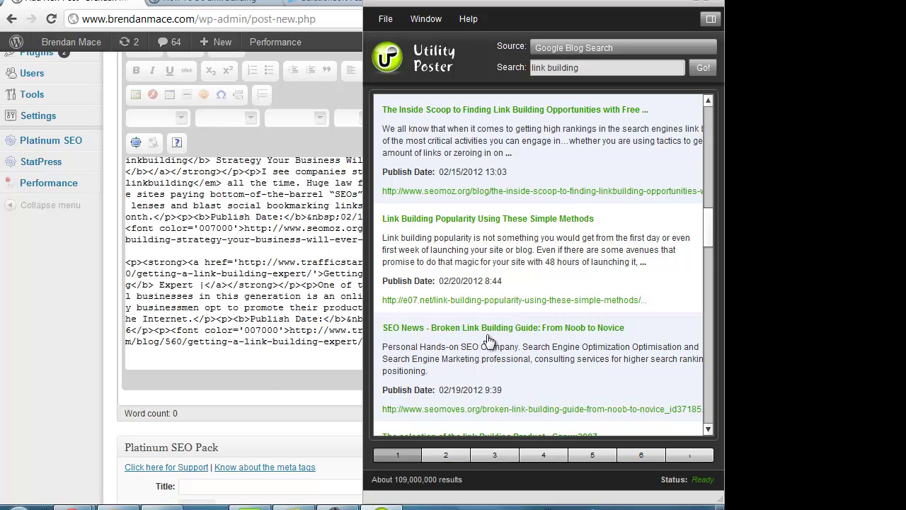
{"action": "left_click_drag", "start_coordinate": [503, 340], "coordinate": [246, 352]}
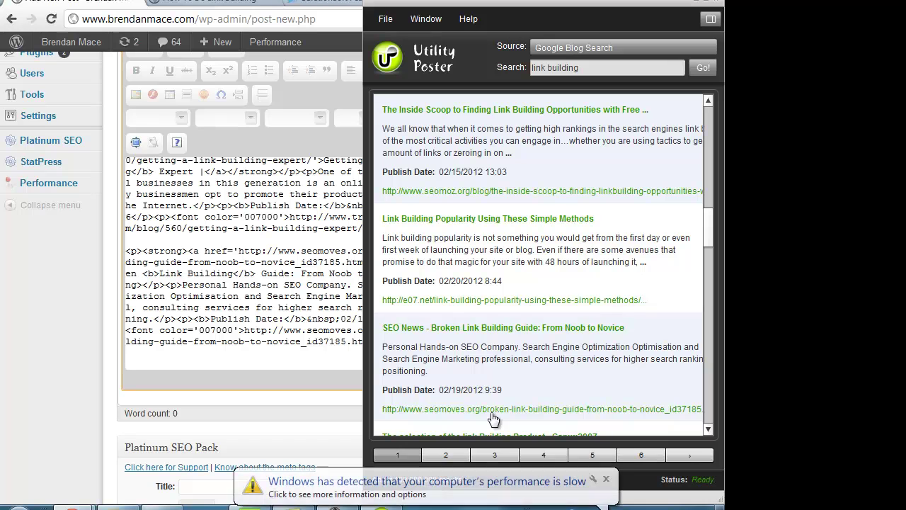
{"action": "left_click", "coordinate": [612, 480]}
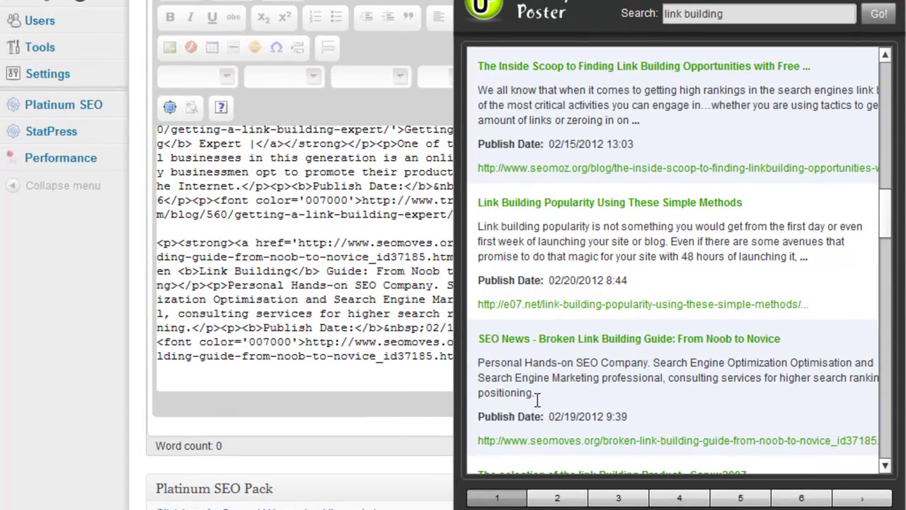
Browse further Google Blog Search results, then return to the end of the post's HTML.
{"action": "scroll", "coordinate": [535, 347], "scroll_direction": "down", "scroll_amount": 10}
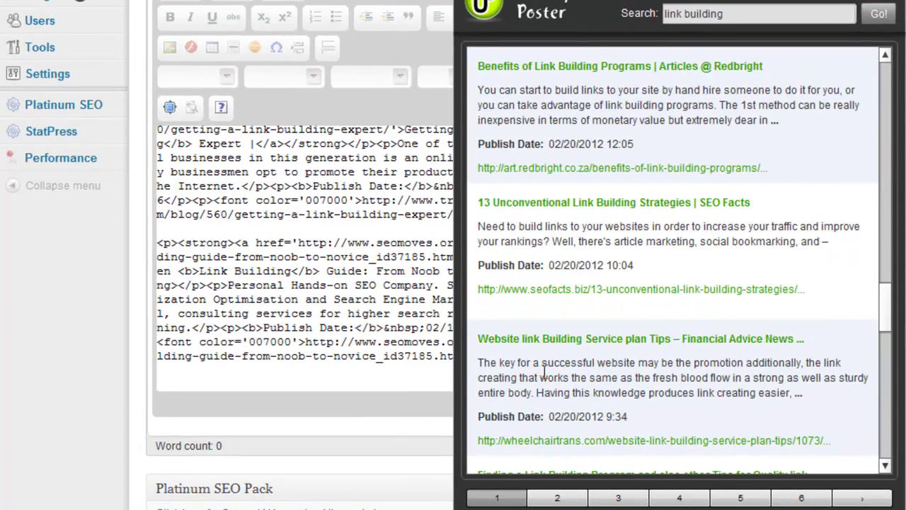
{"action": "scroll", "coordinate": [571, 377], "scroll_direction": "down", "scroll_amount": 5}
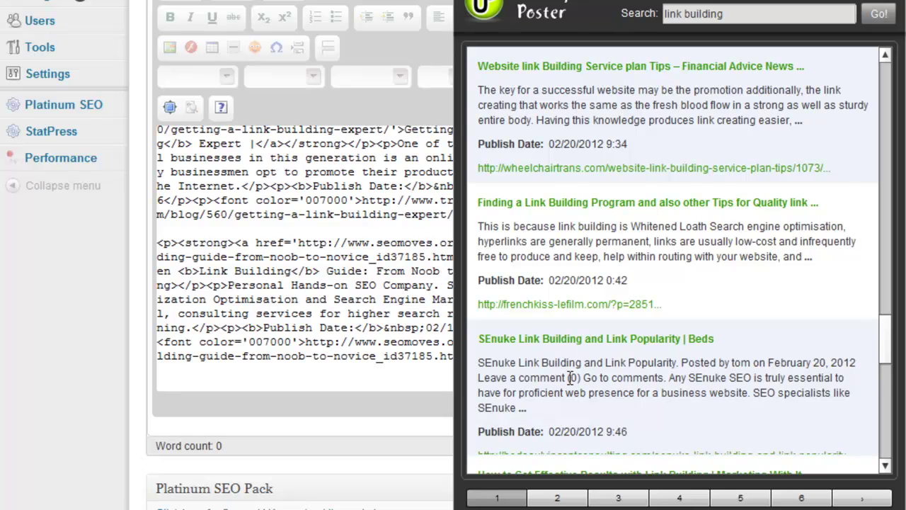
{"action": "scroll", "coordinate": [571, 377], "scroll_direction": "down", "scroll_amount": 10}
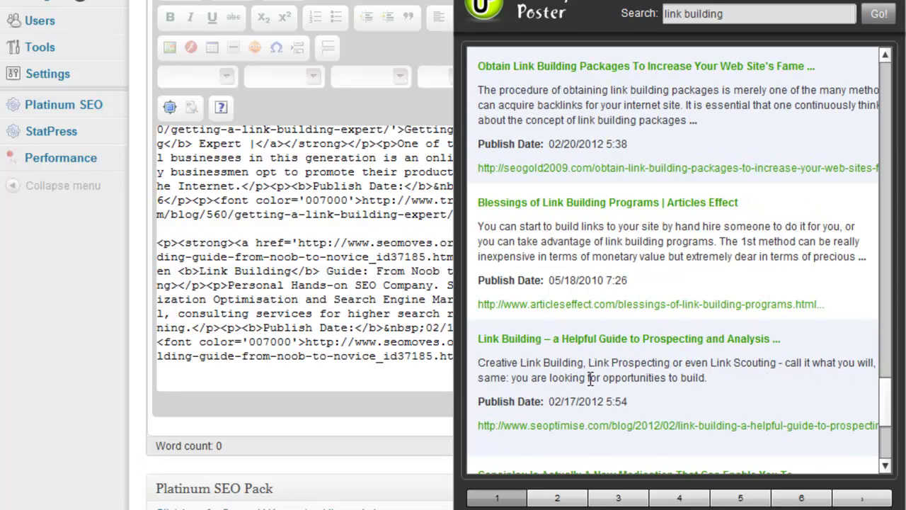
{"action": "scroll", "coordinate": [592, 379], "scroll_direction": "down", "scroll_amount": 5}
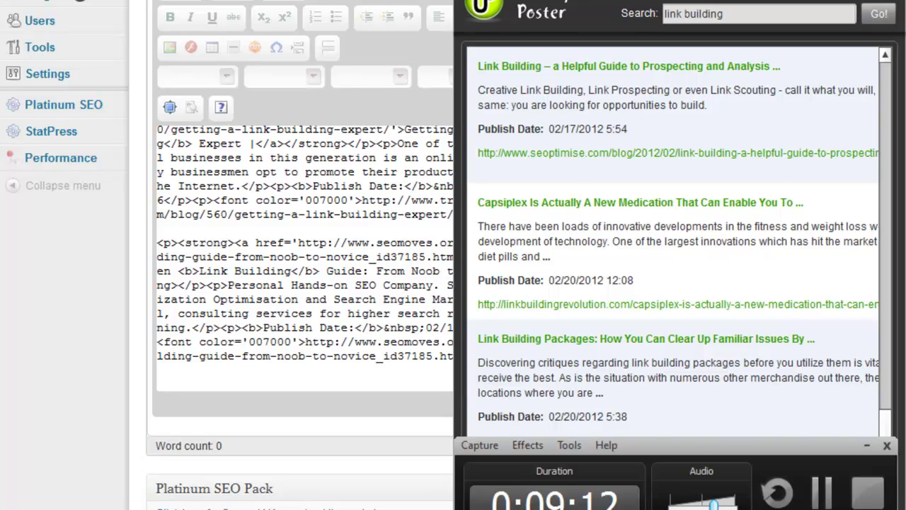
{"action": "left_click", "coordinate": [157, 383]}
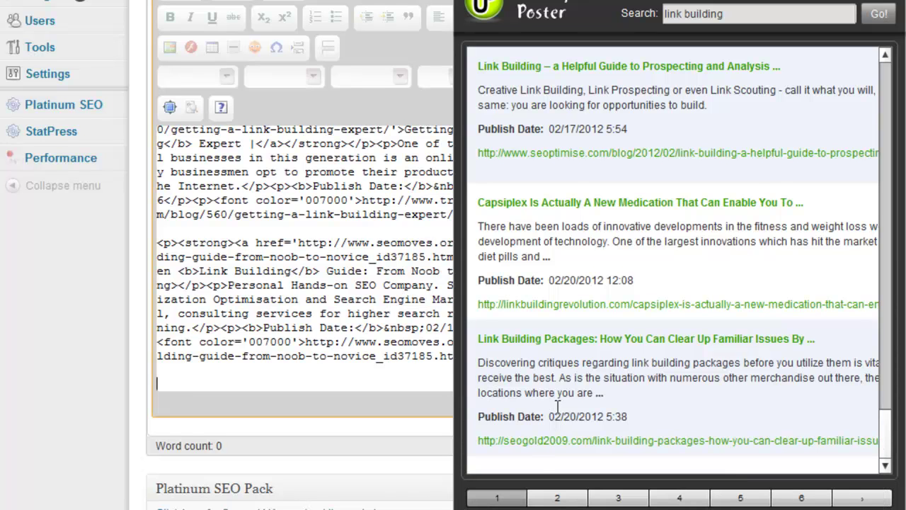